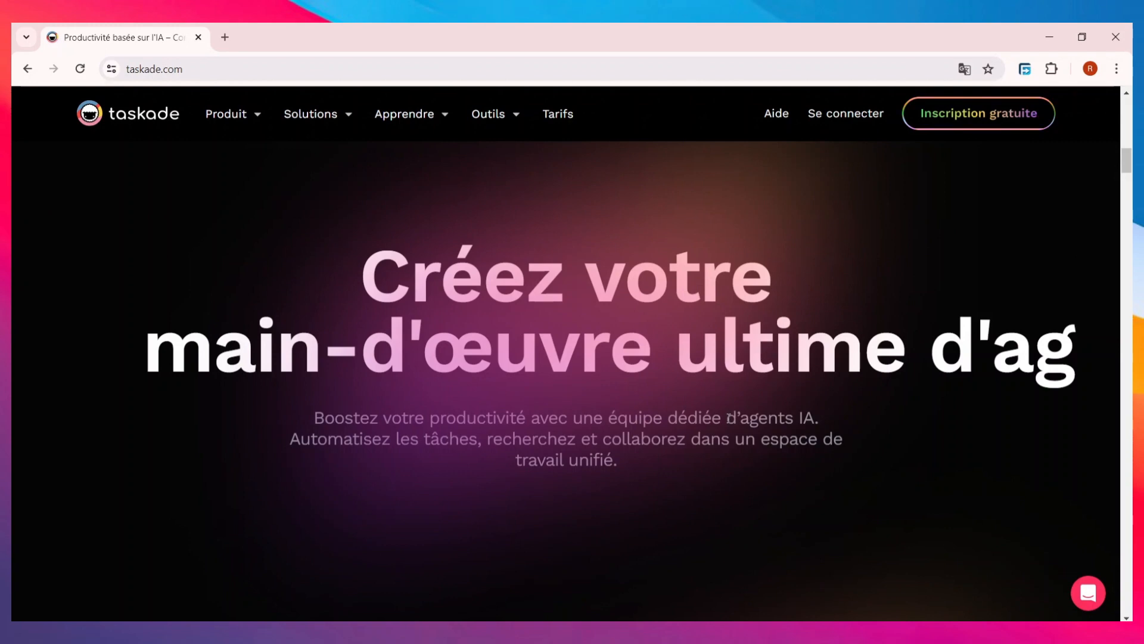
# - Look over the Taskade home page and sign up for a free account with Google
pyautogui.scroll(4, 729, 418)
pyautogui.scroll(-10, 722, 421)
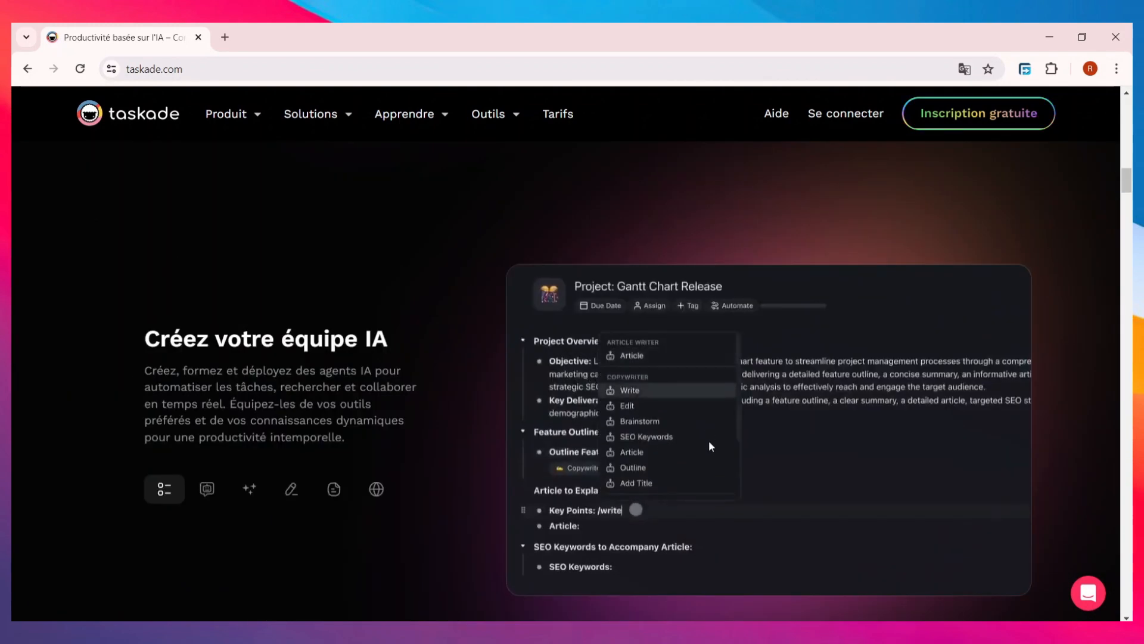
pyautogui.scroll(5, 710, 431)
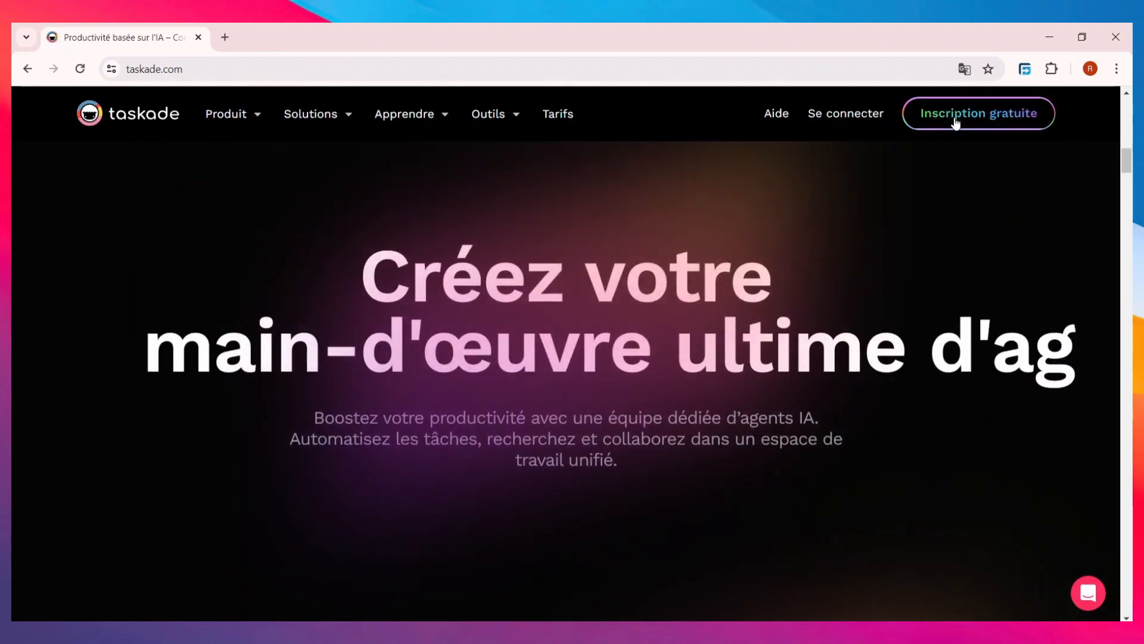
pyautogui.click(953, 118)
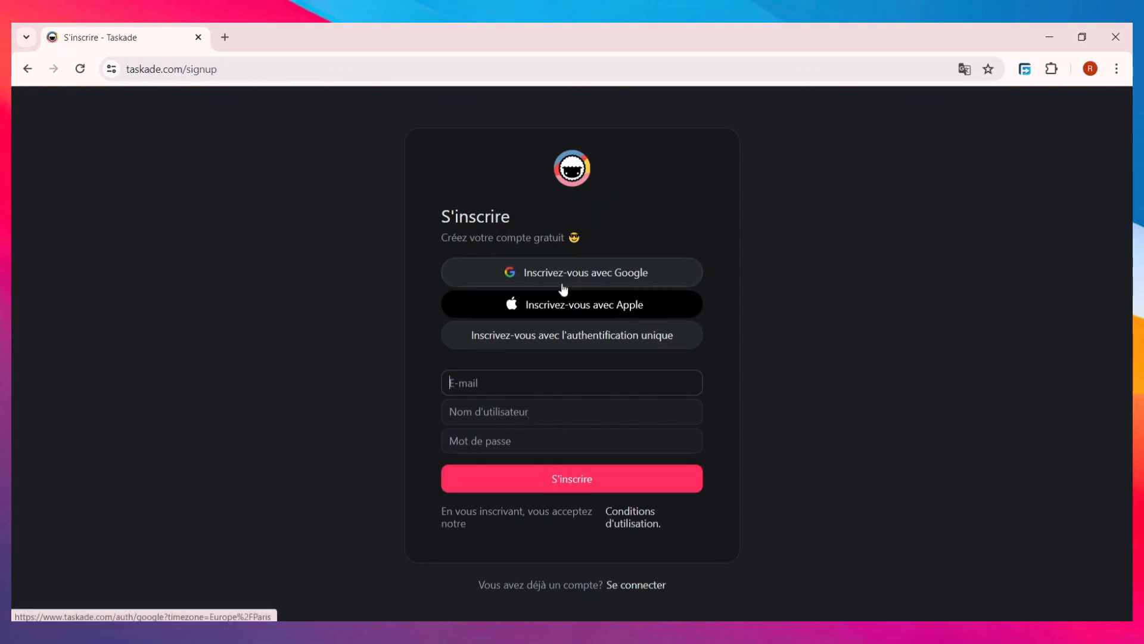
pyautogui.click(595, 280)
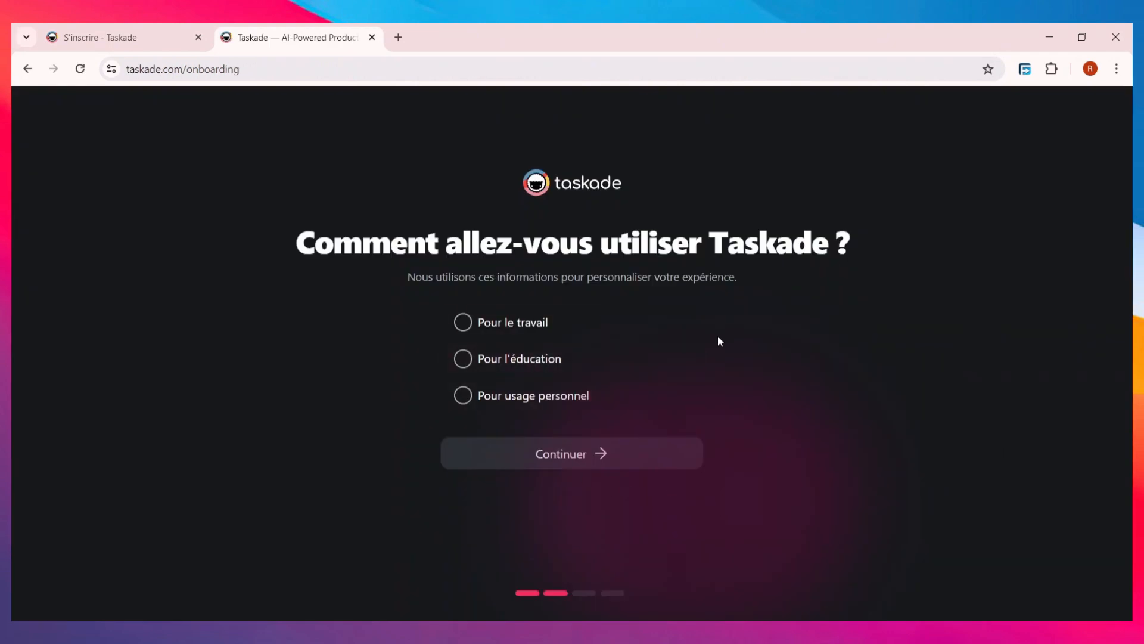
# - Choose "Pour le travail" as the intended use in the onboarding and continue through to the workspace
pyautogui.click(547, 356)
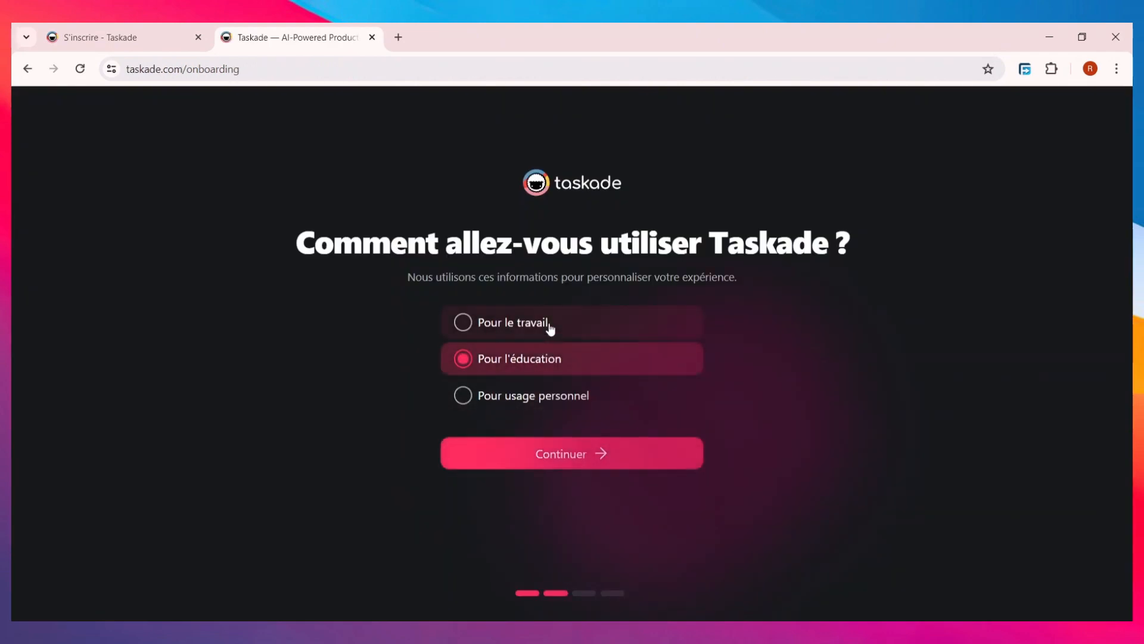
pyautogui.click(549, 322)
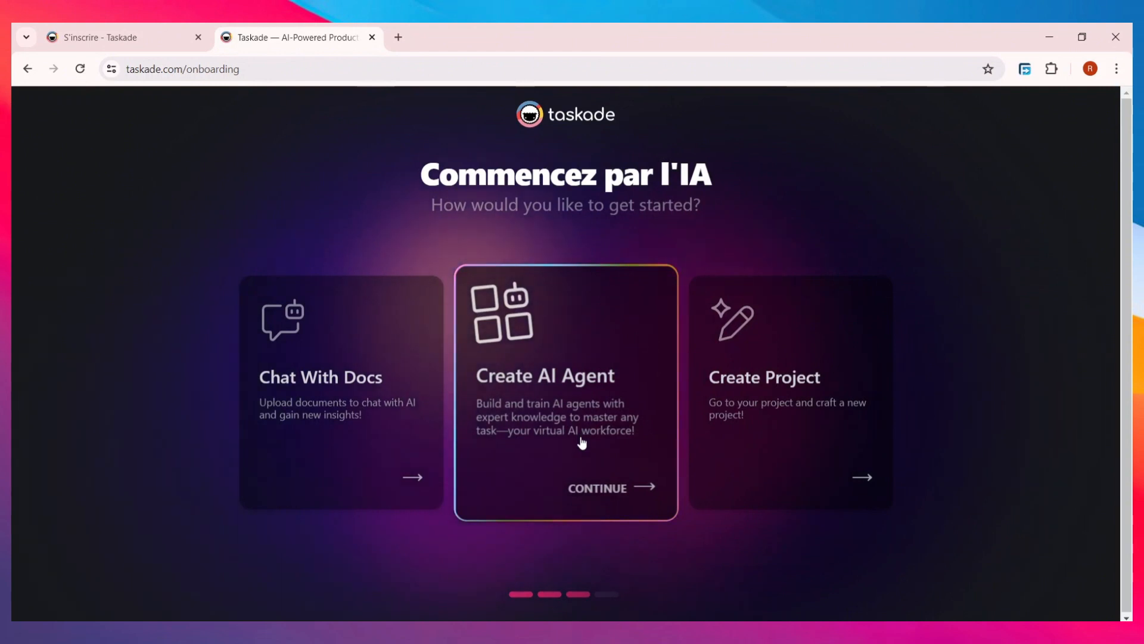
pyautogui.click(691, 495)
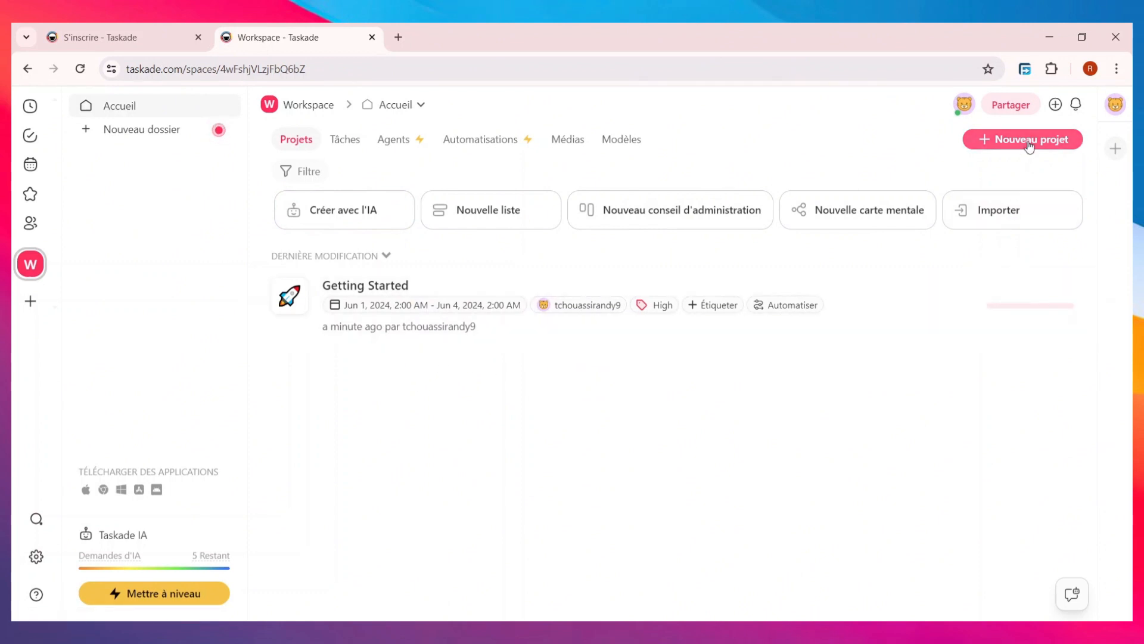
# - View the workspace's Tâches, Médias and Modèles sections
pyautogui.click(352, 140)
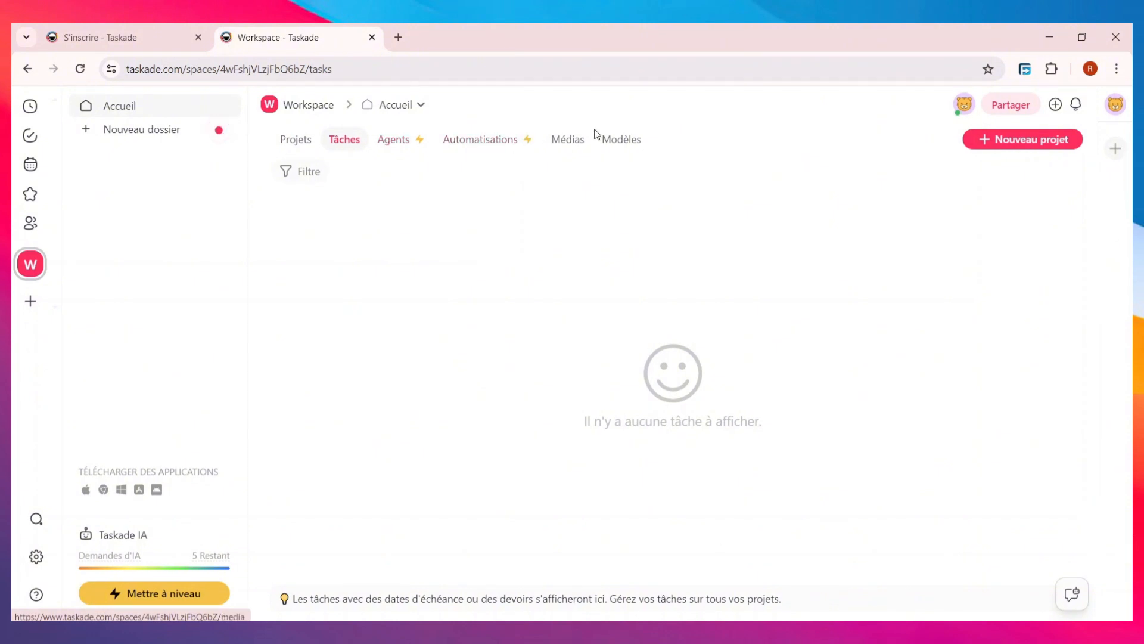
pyautogui.click(572, 145)
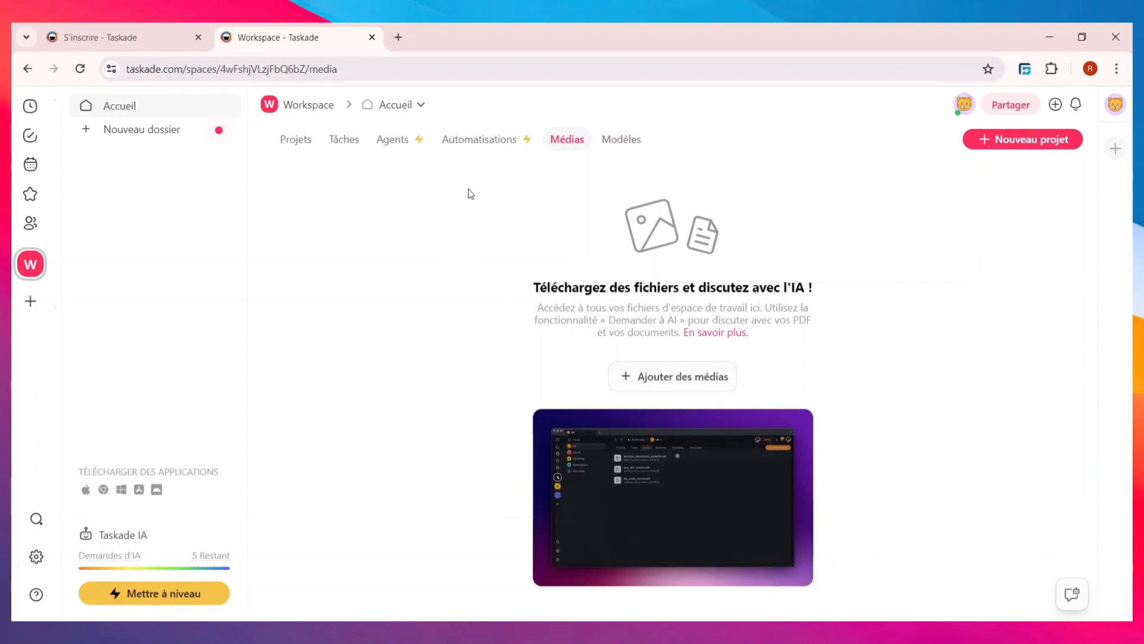
pyautogui.click(625, 142)
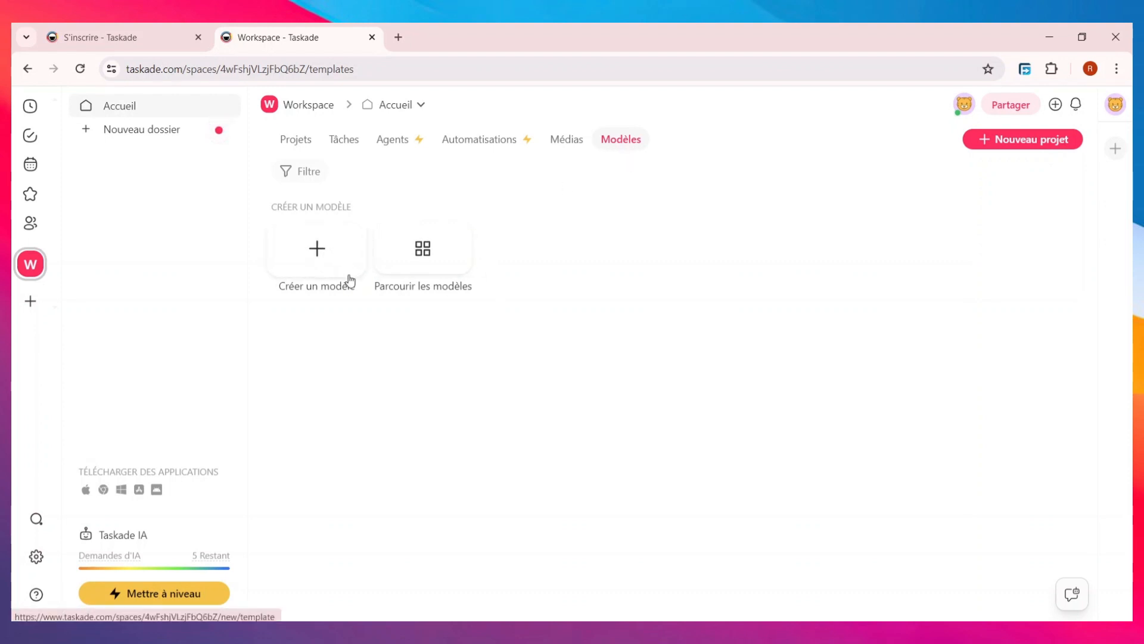
# - Browse the template categories in Taskade's template gallery, and return to the workspace
pyautogui.click(430, 240)
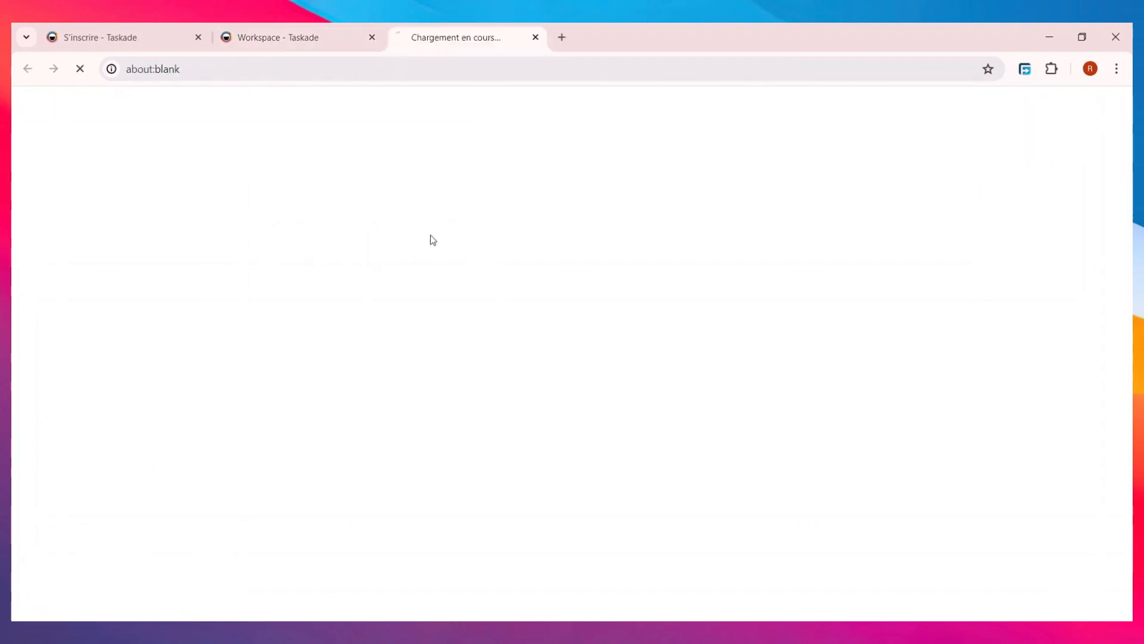
pyautogui.scroll(-5, 463, 409)
pyautogui.scroll(7, 463, 409)
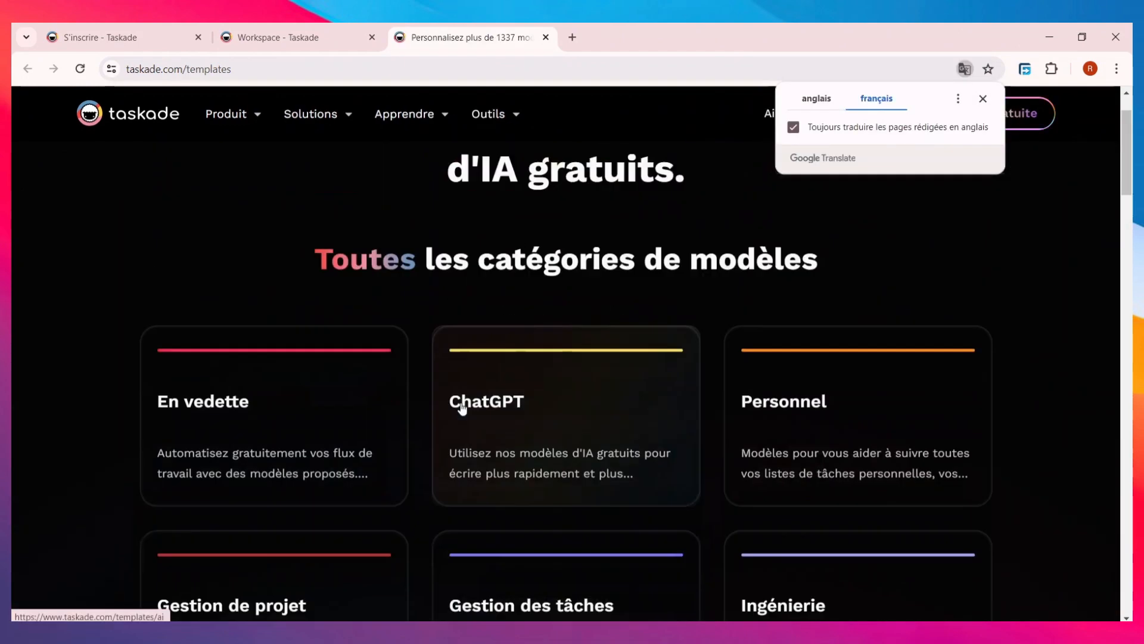
pyautogui.scroll(-5, 463, 408)
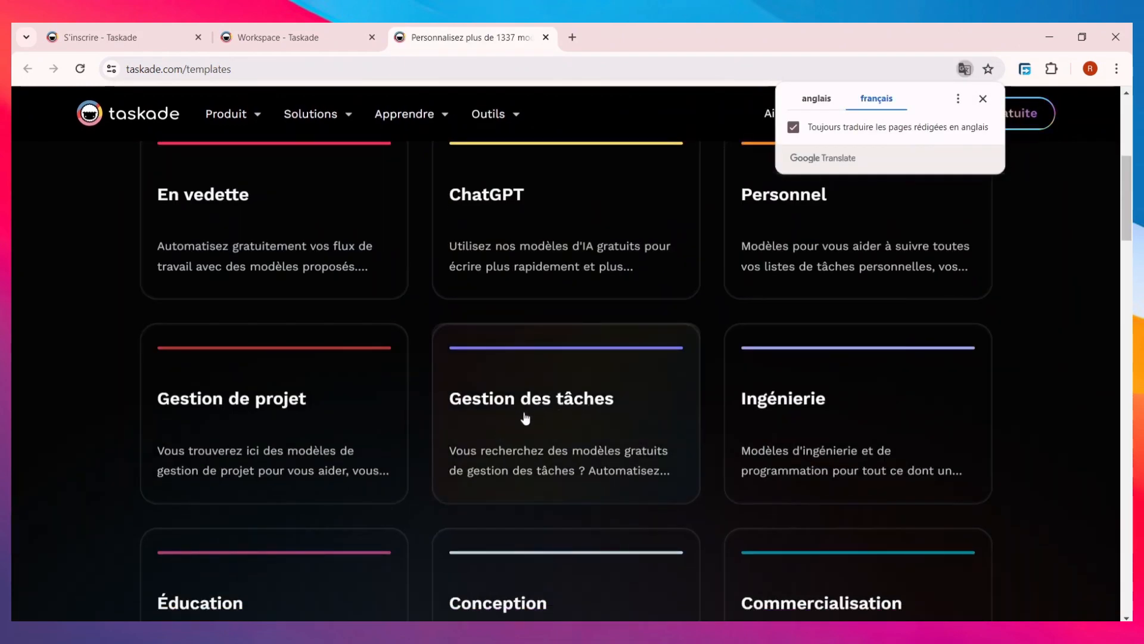
pyautogui.scroll(6, 506, 450)
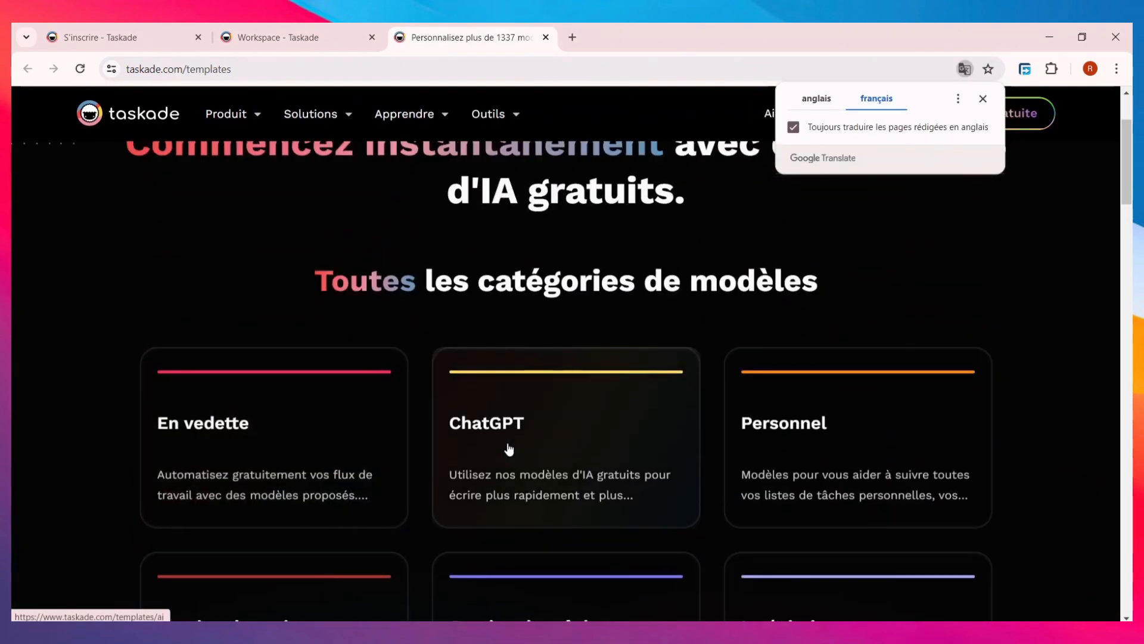
pyautogui.scroll(-8, 484, 444)
pyautogui.scroll(-5, 484, 445)
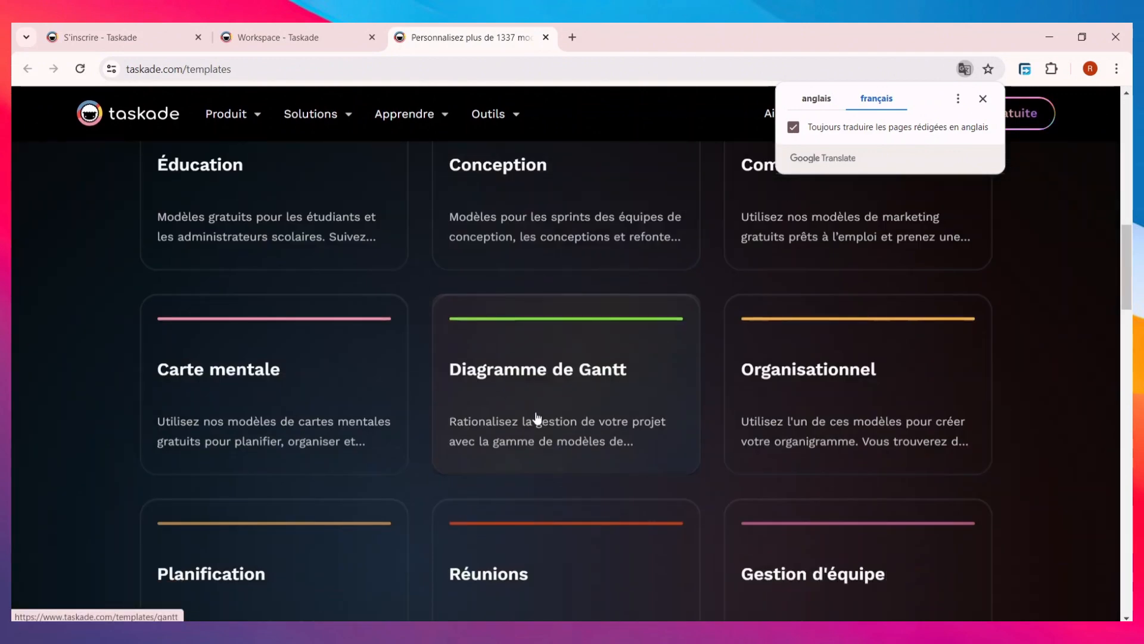
pyautogui.scroll(-7, 570, 364)
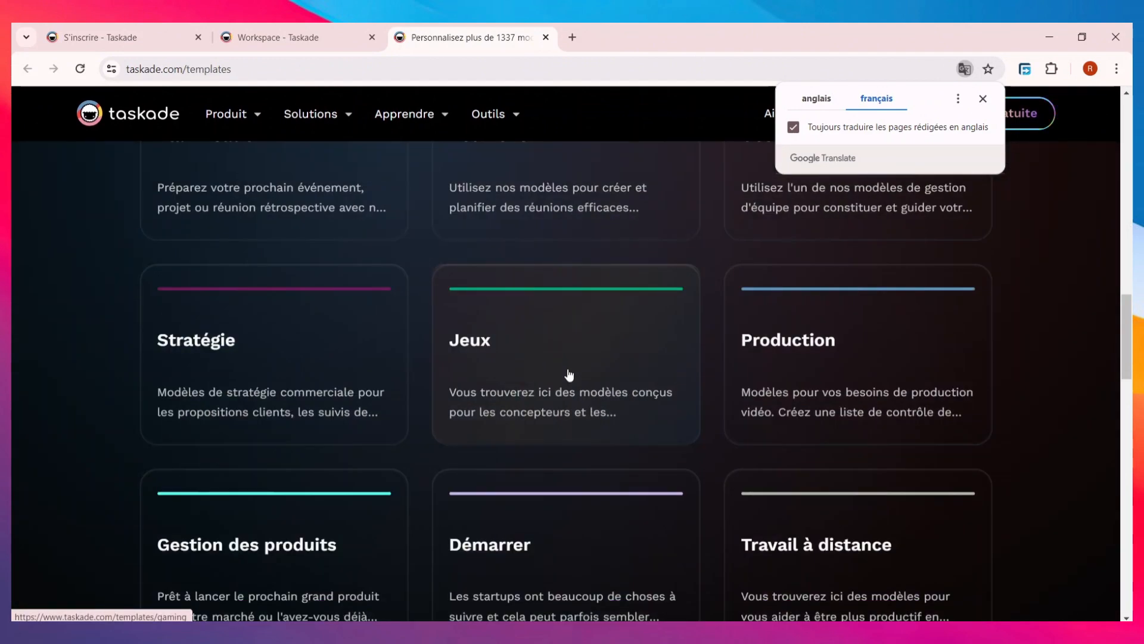
pyautogui.scroll(-6, 563, 376)
pyautogui.scroll(13, 557, 369)
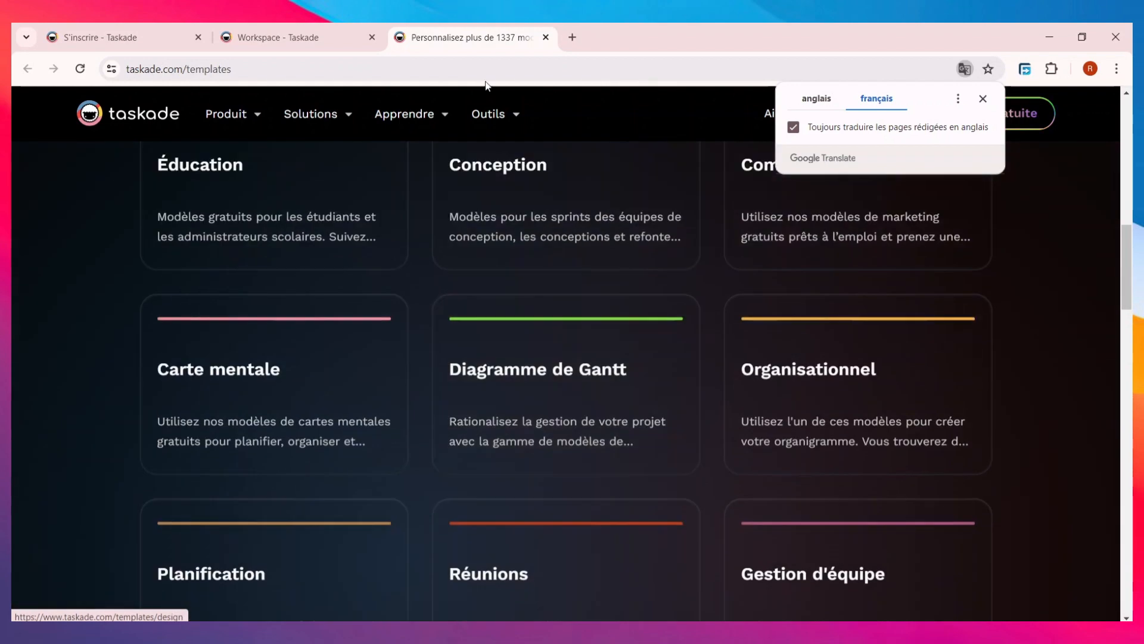
pyautogui.scroll(5, 725, 284)
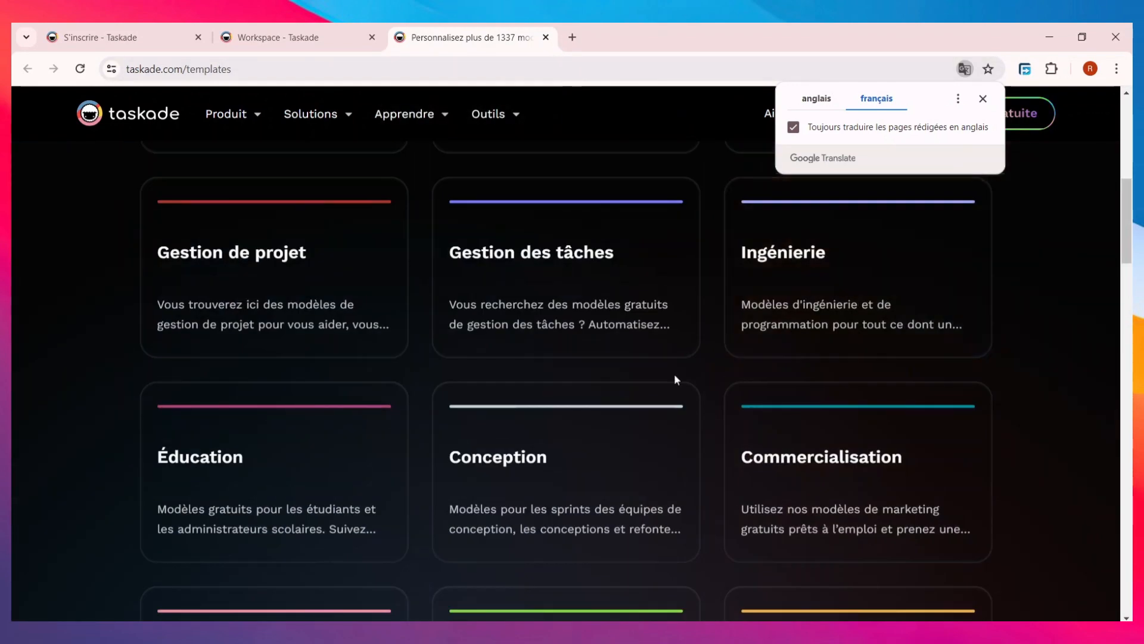
pyautogui.scroll(6, 586, 368)
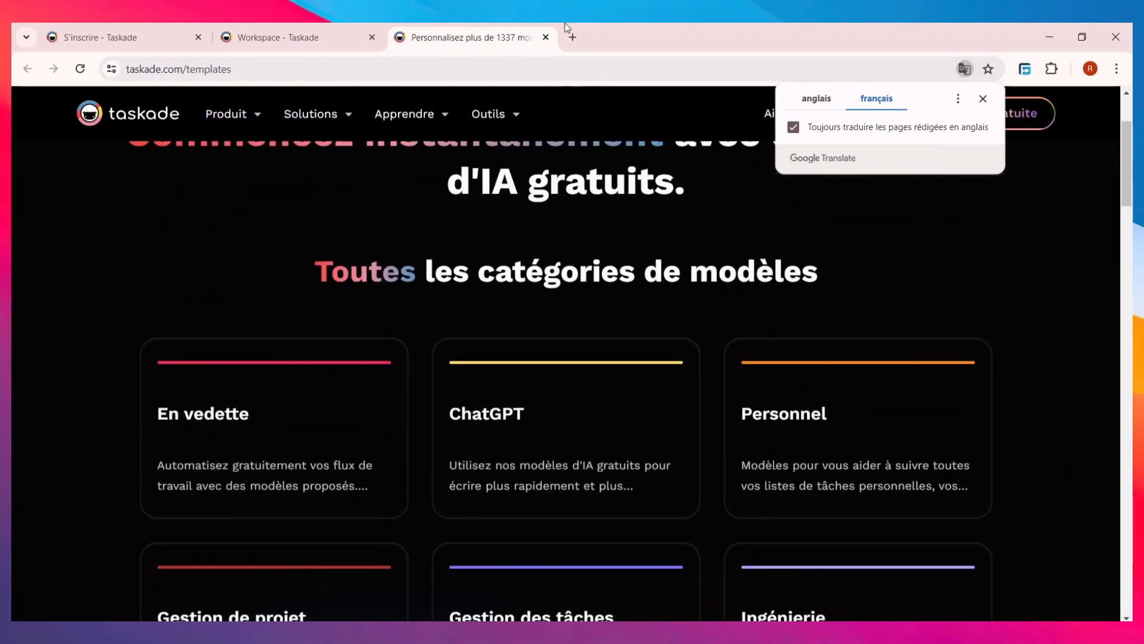
pyautogui.click(545, 37)
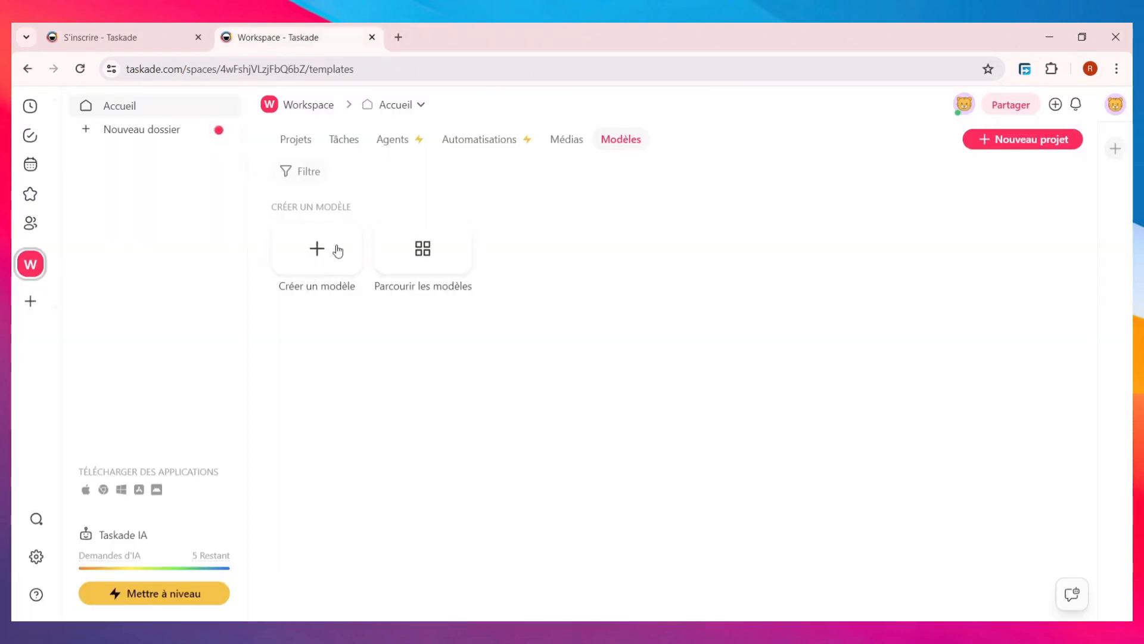
# - View the account's Récent, Mes tâches, Calendrier, En vedette and Partagé avec moi pages
pyautogui.click(29, 108)
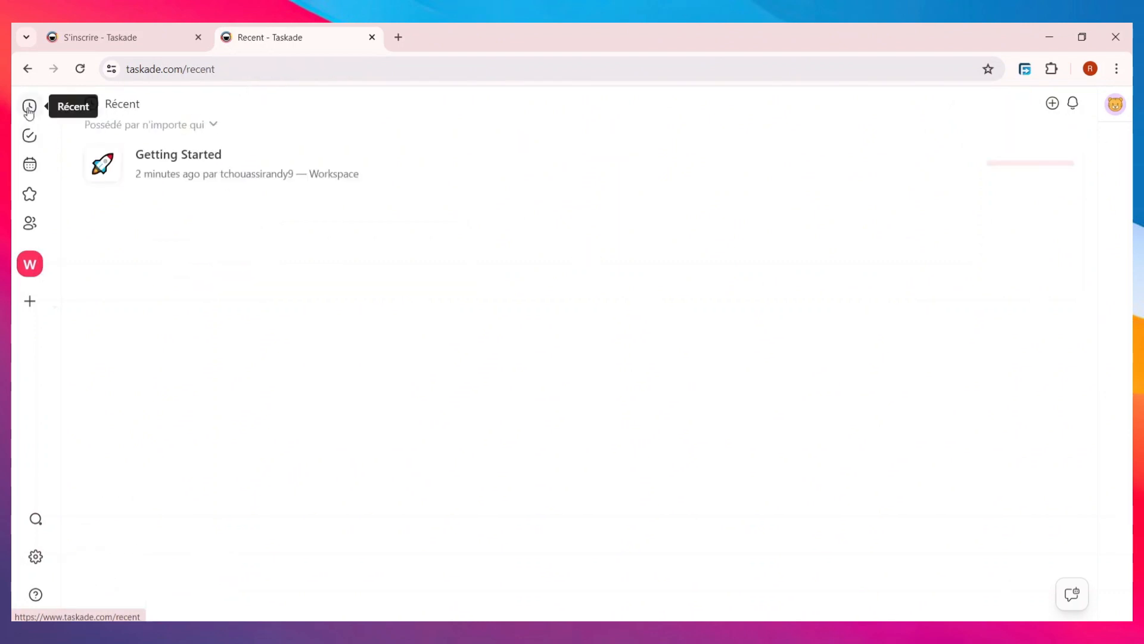
pyautogui.click(31, 138)
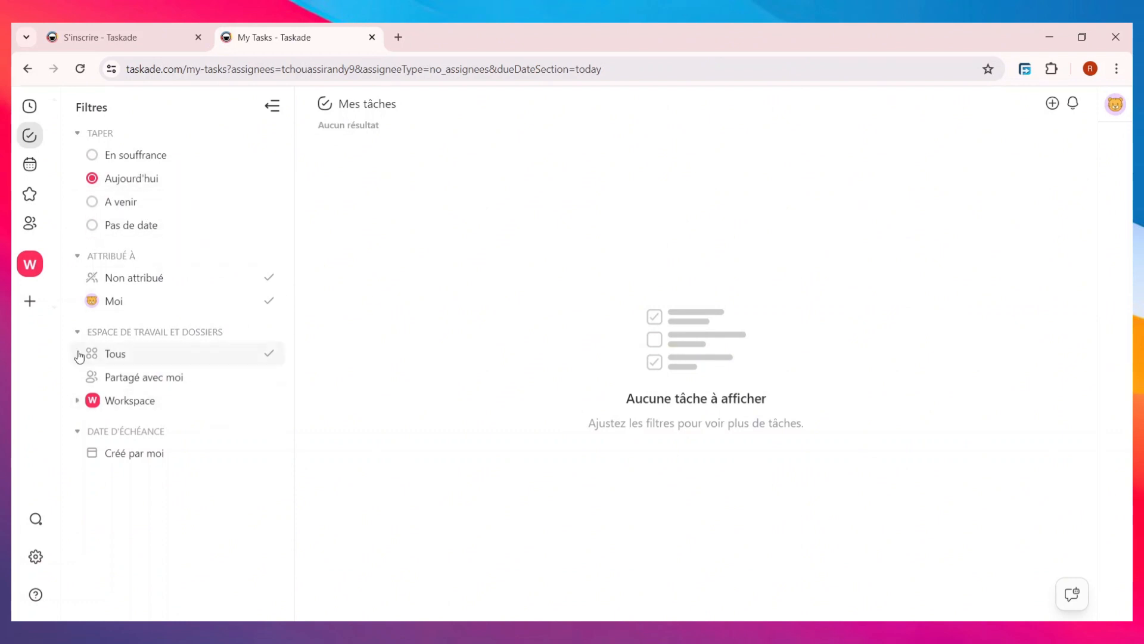
pyautogui.click(30, 167)
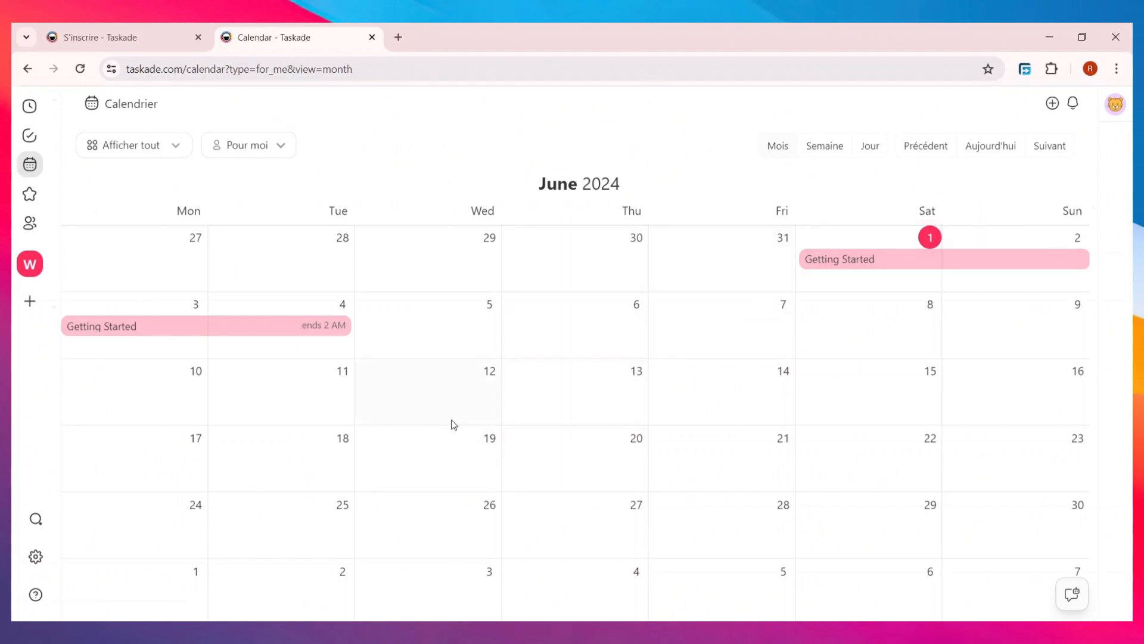
pyautogui.click(29, 194)
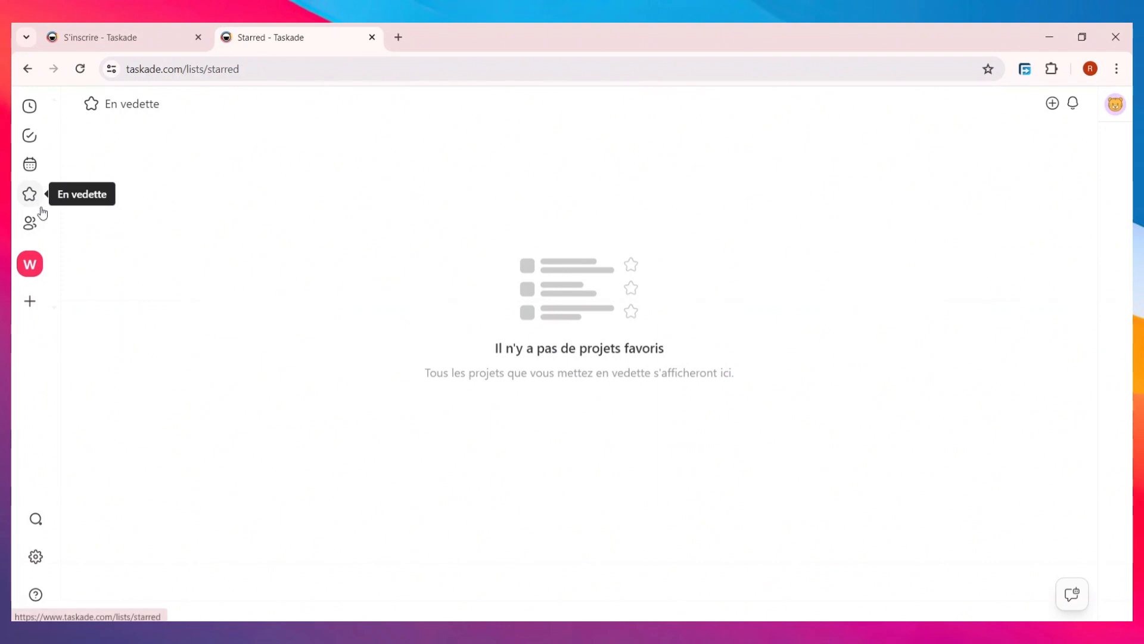
pyautogui.click(34, 226)
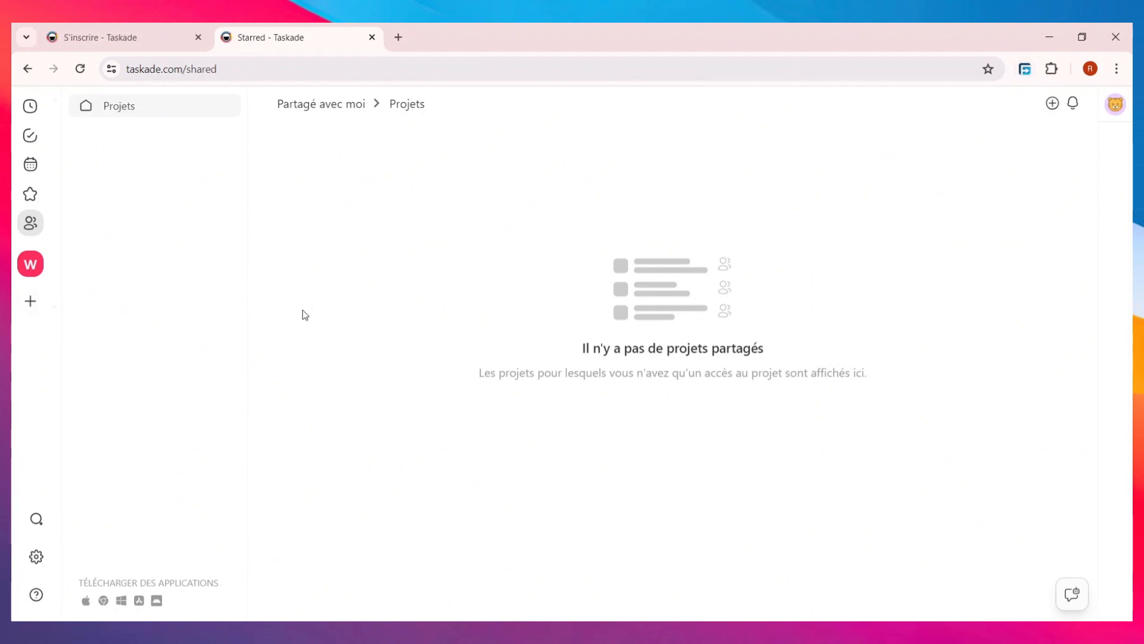
# - Review the Taskade Pro and Teams plans offered when adding a workspace, and close the offer
pyautogui.click(29, 301)
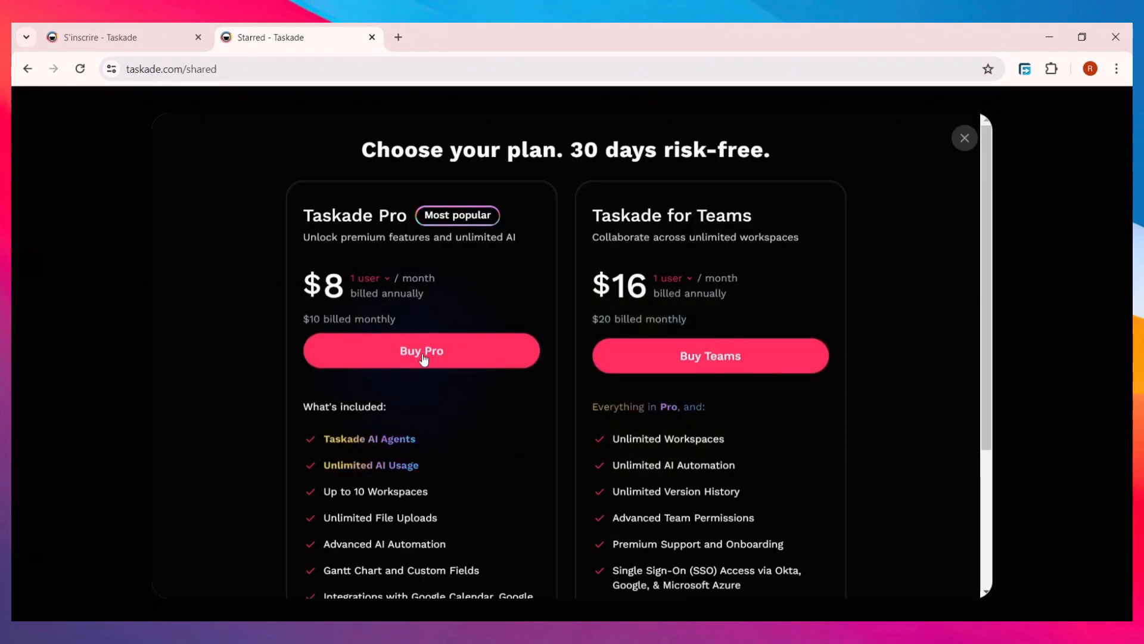
pyautogui.scroll(-3, 429, 364)
pyautogui.click(182, 314)
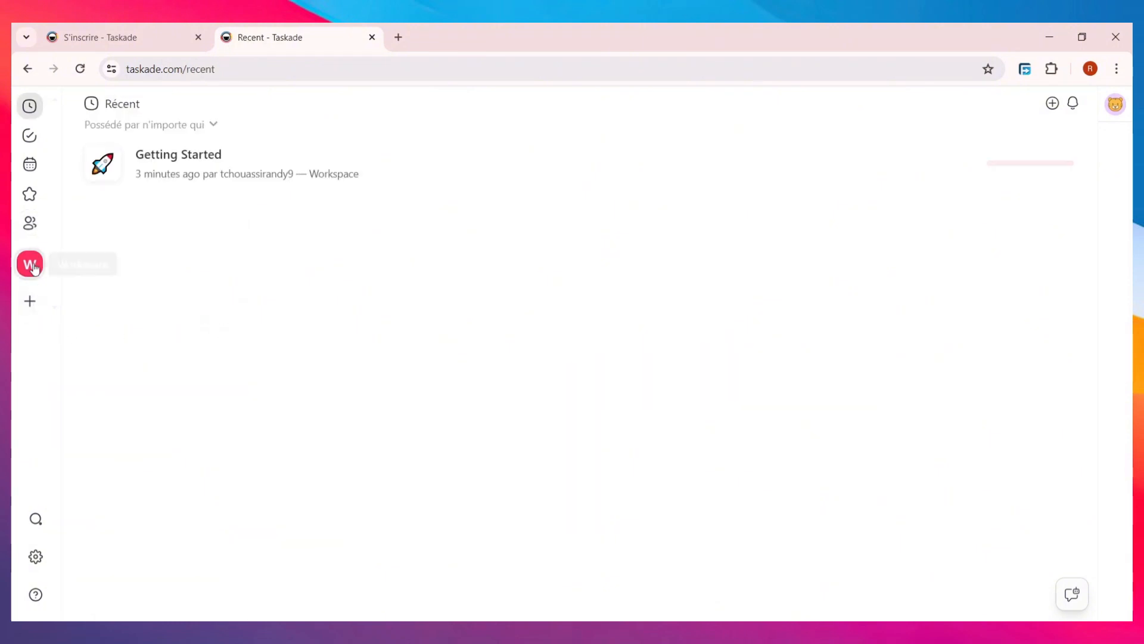
# - Start a new empty project in the existing workspace
pyautogui.click(27, 263)
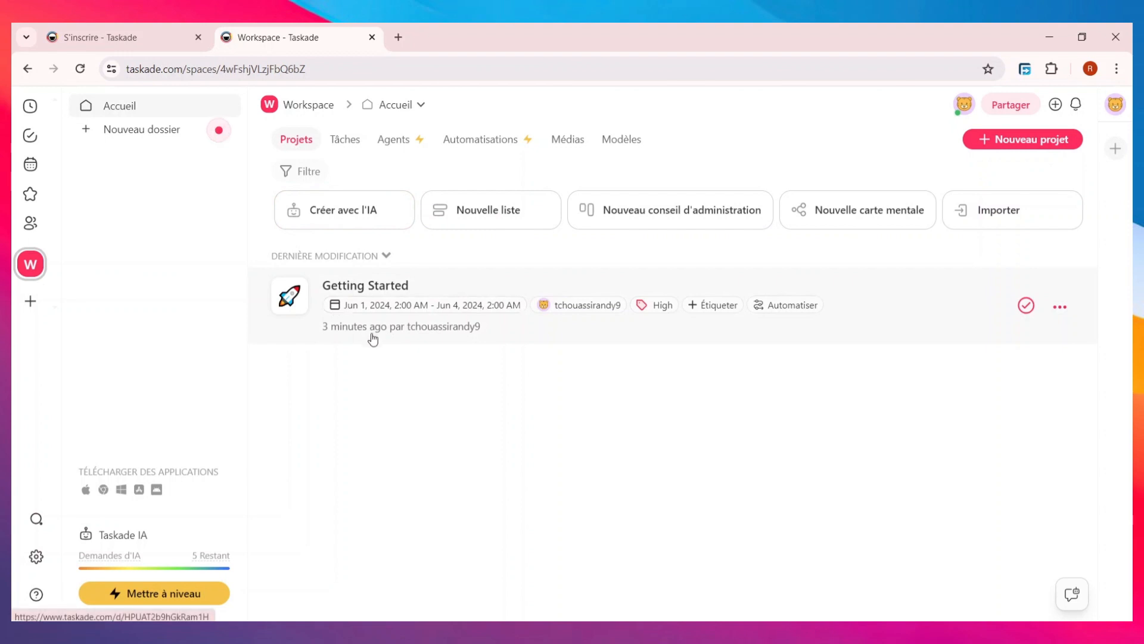
pyautogui.click(1000, 146)
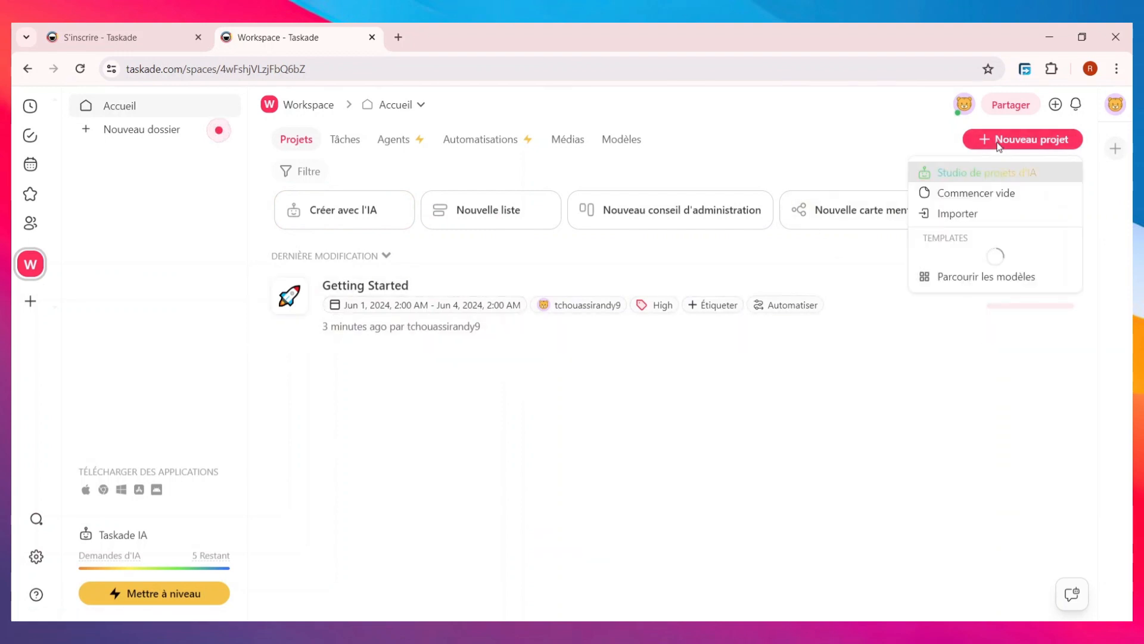
pyautogui.click(990, 203)
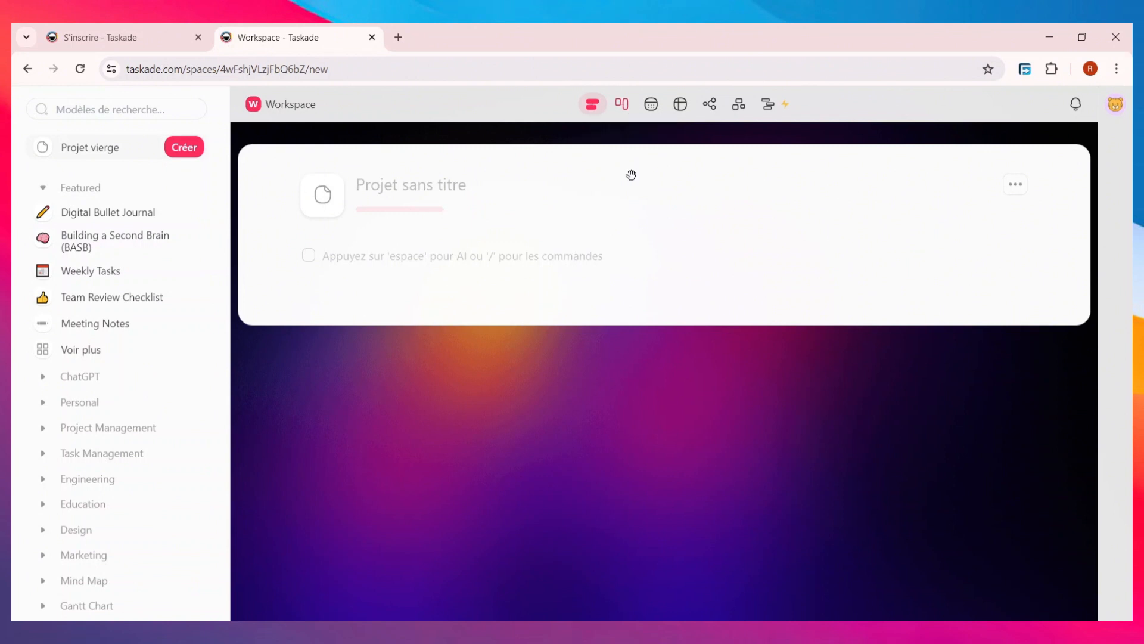
# - Preview the blank project in the board, calendar, table, mind map and organisation chart views
pyautogui.click(621, 104)
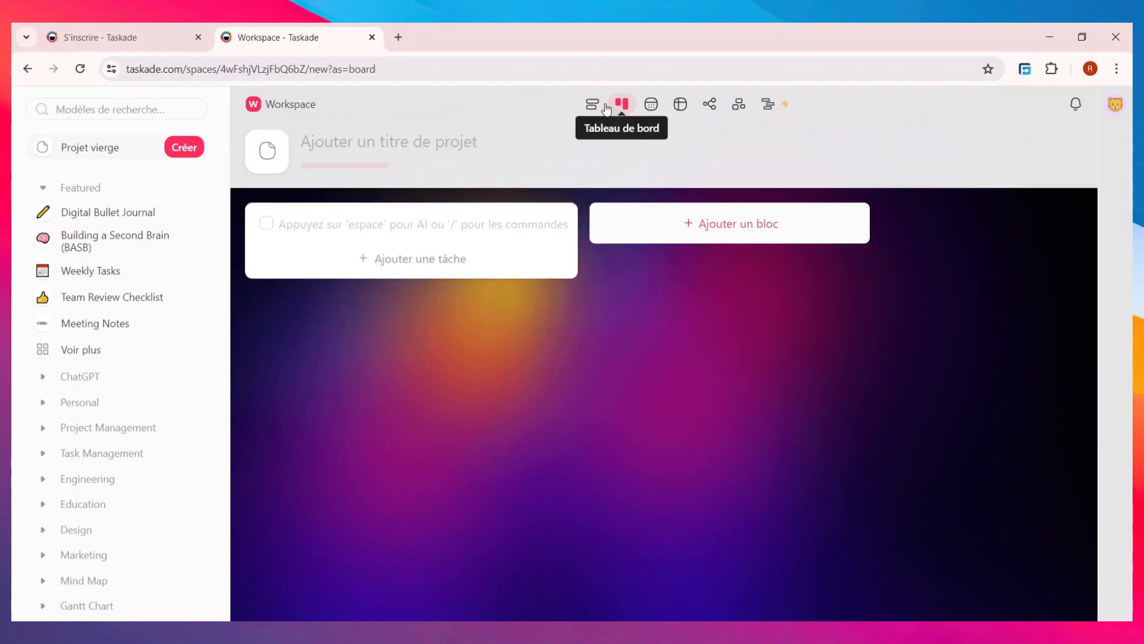
pyautogui.click(653, 108)
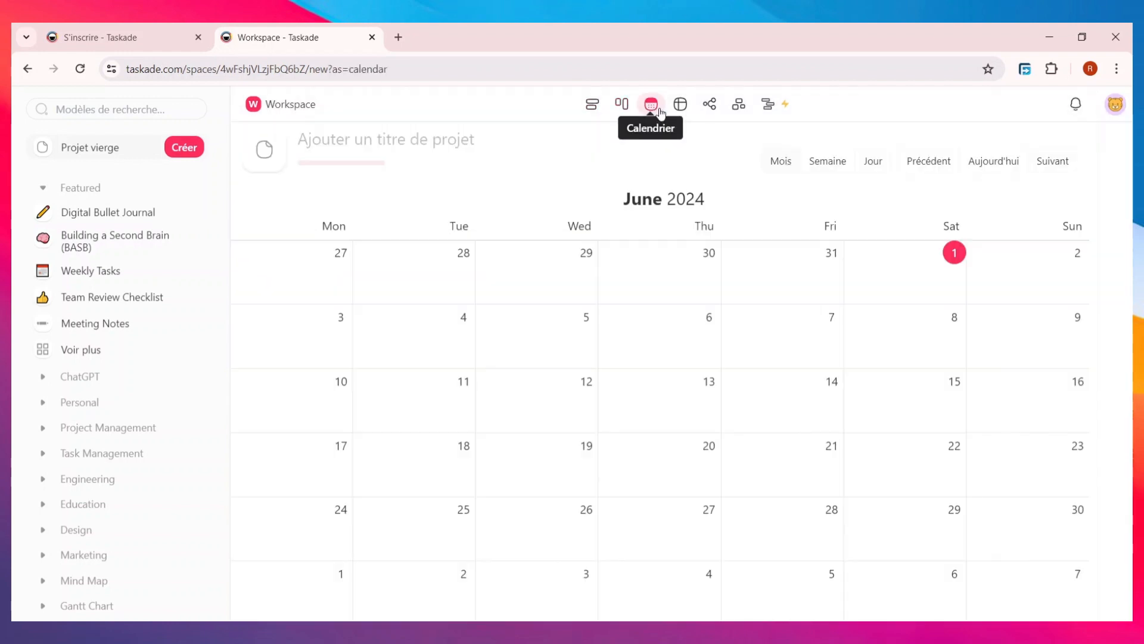
pyautogui.click(680, 106)
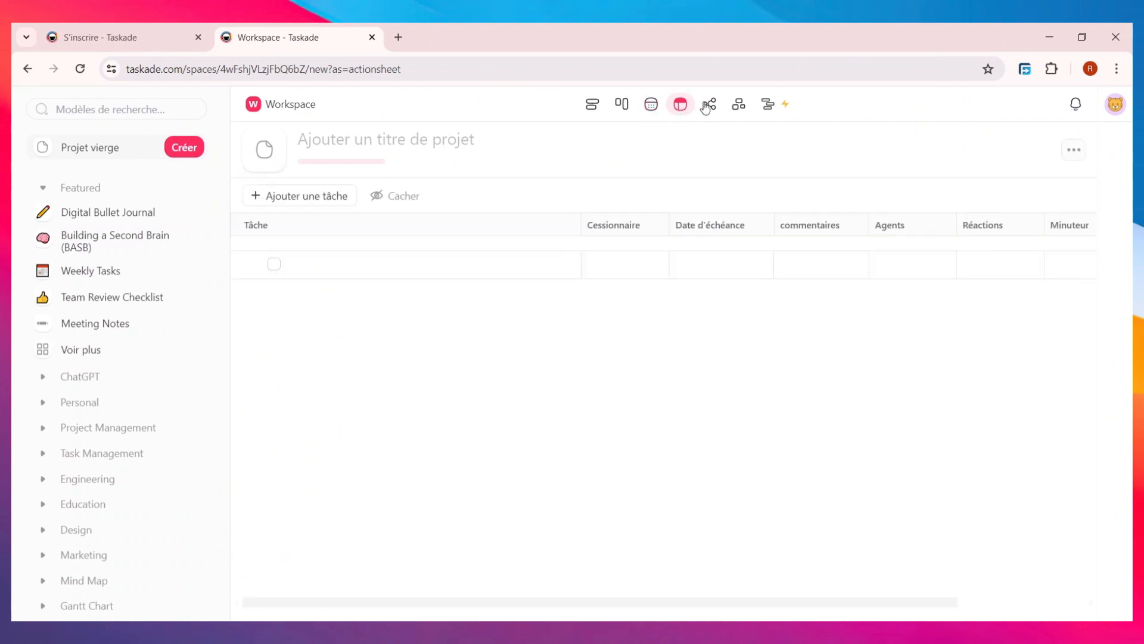
pyautogui.click(722, 107)
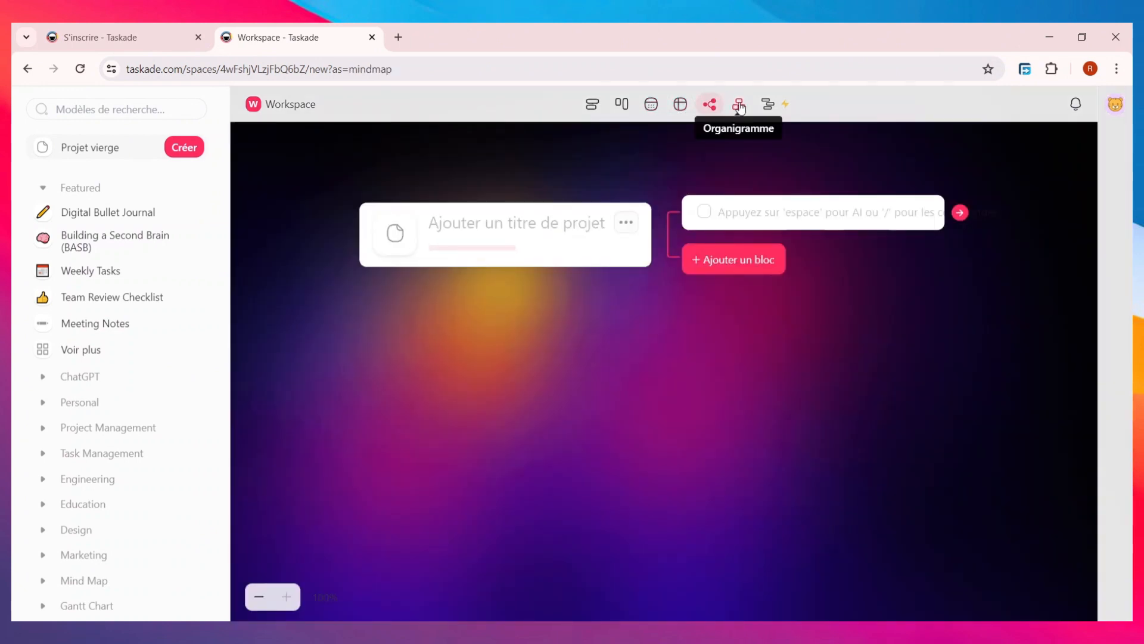
pyautogui.click(739, 106)
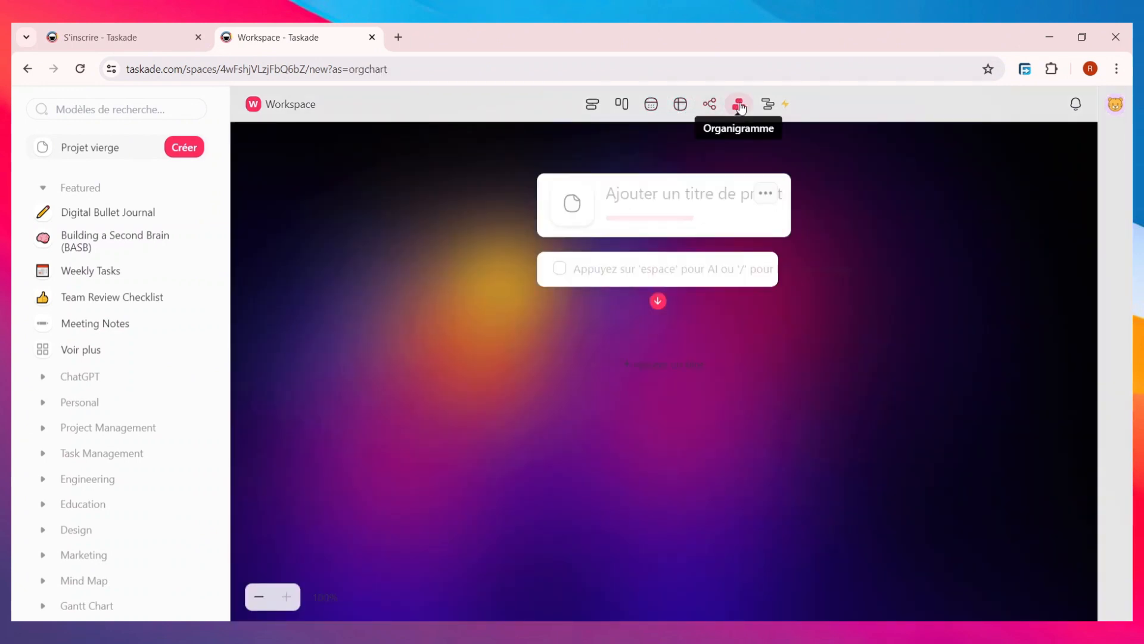
# - Preview the blank project in the Gantt view, return to the list view and title it "projet de recrutement"
pyautogui.click(774, 106)
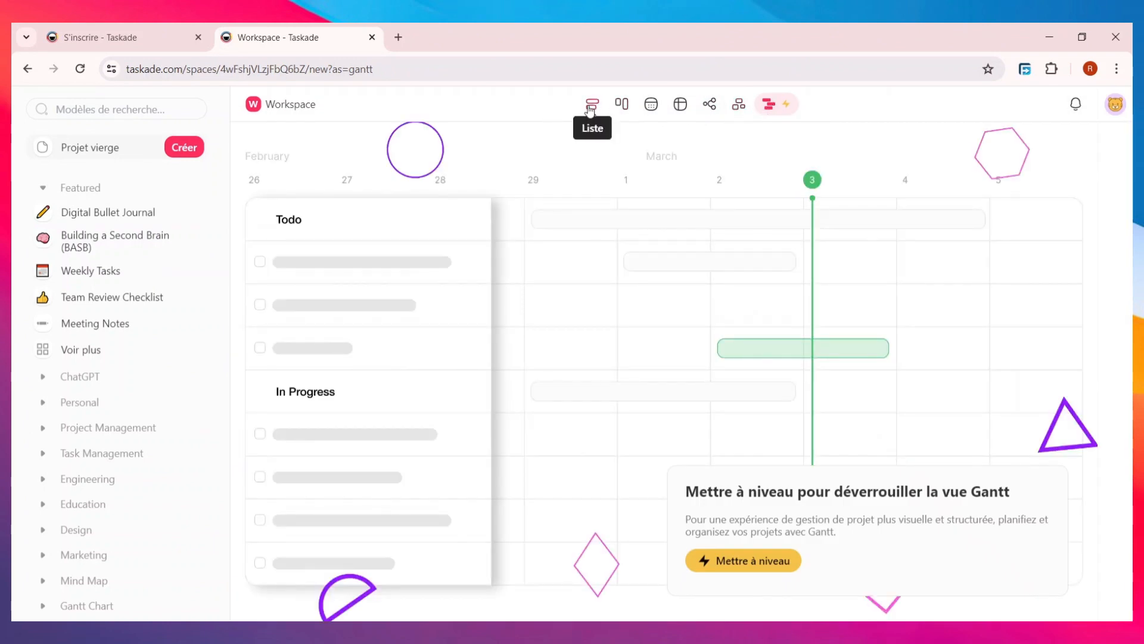
pyautogui.click(590, 109)
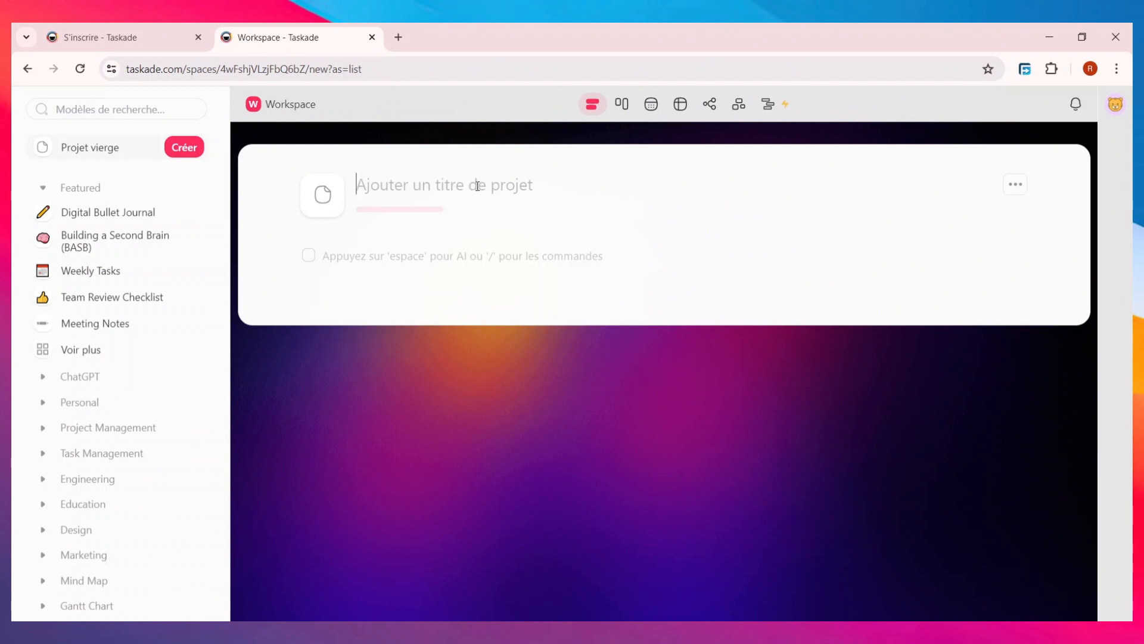
pyautogui.write('projet de recrutement')
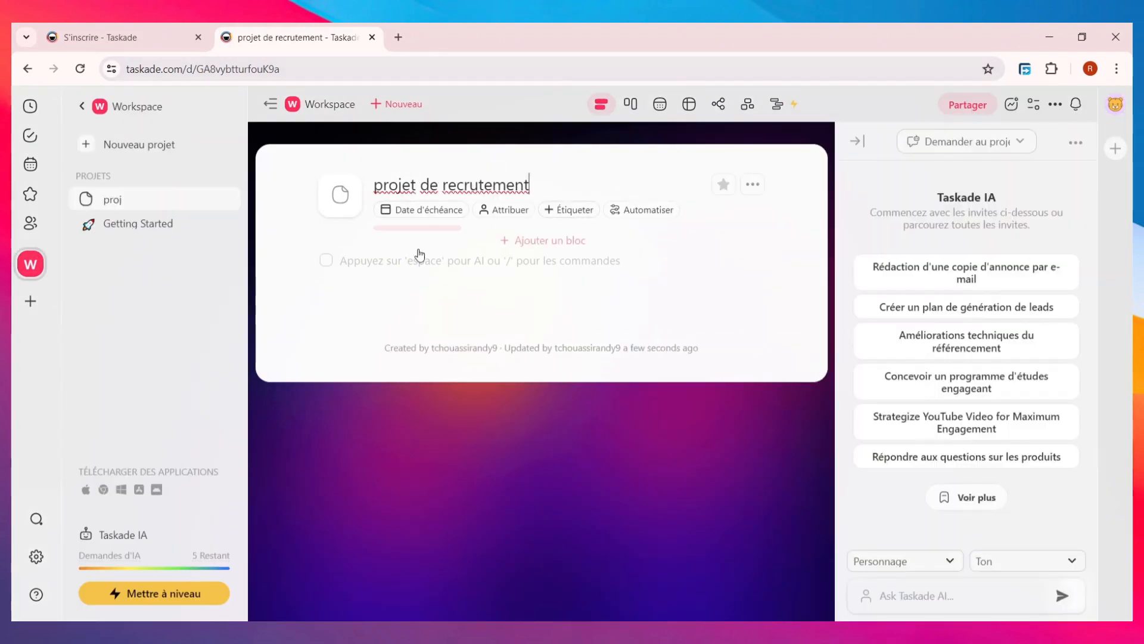
# - View the block types that can be added to the project, and close the choices without adding one
pyautogui.moveTo(511, 245)
pyautogui.click(514, 241)
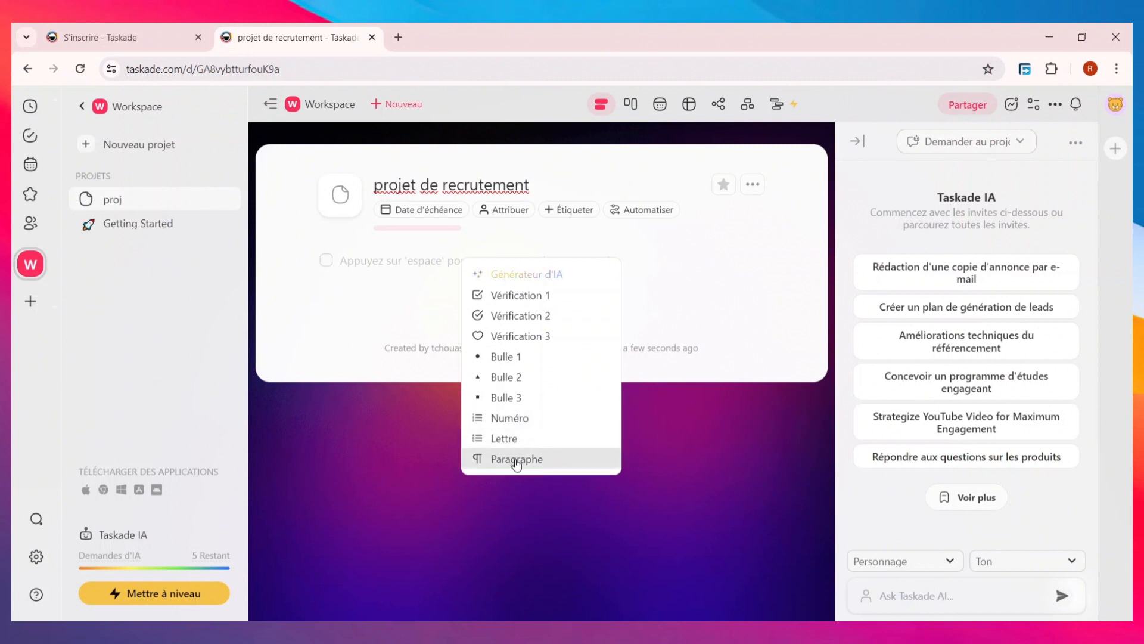
pyautogui.click(693, 228)
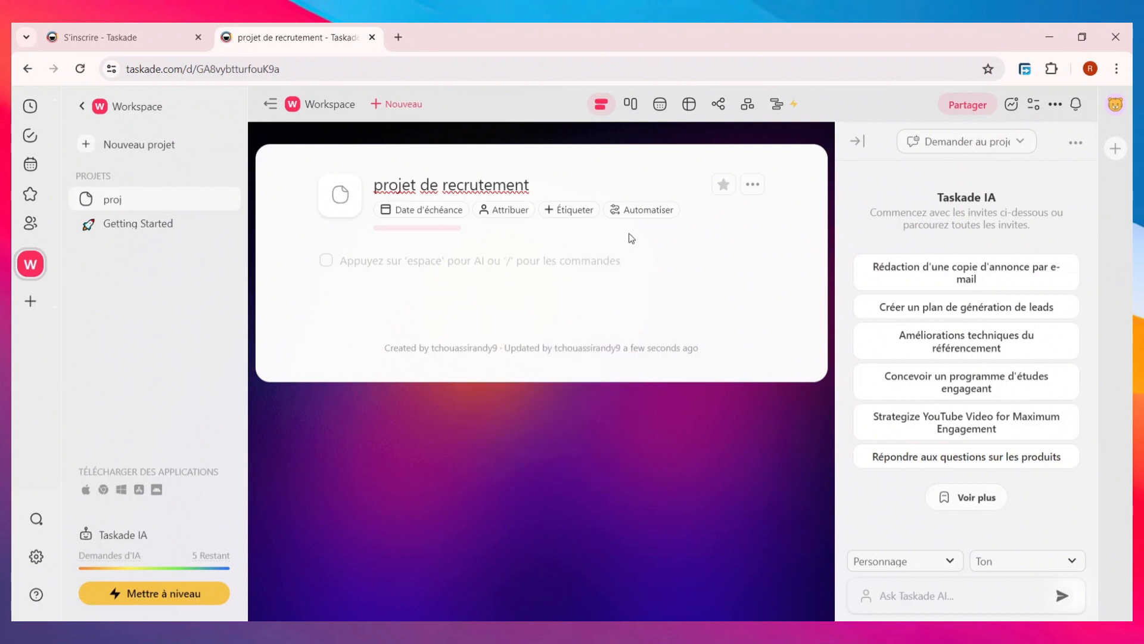
# - Assign the project to the account's own user and tag it High
pyautogui.click(527, 210)
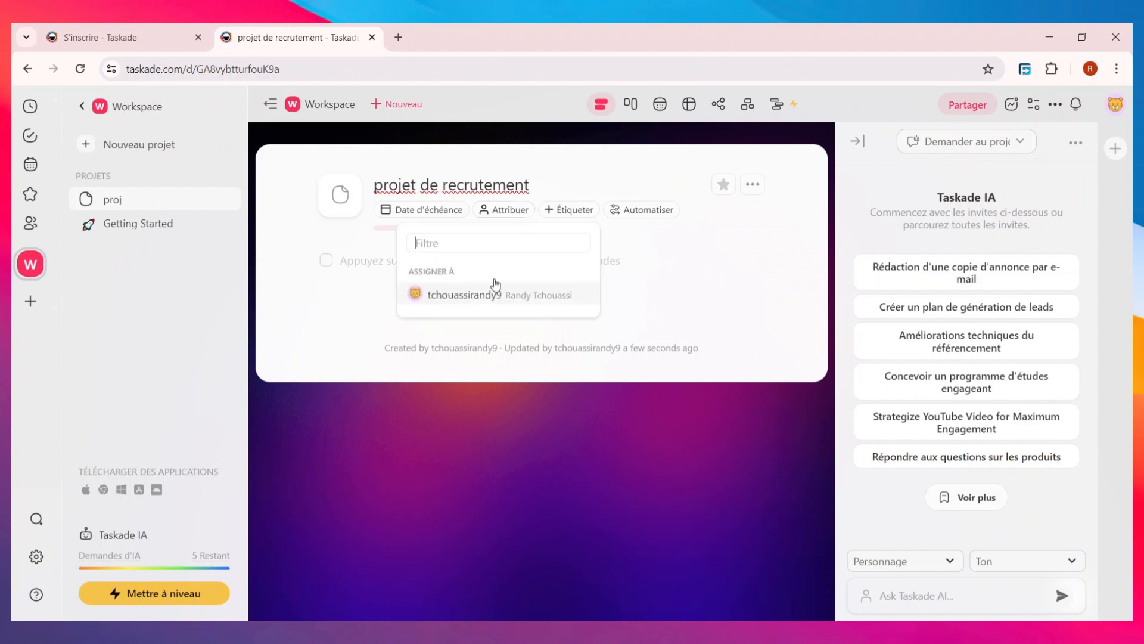
pyautogui.click(499, 294)
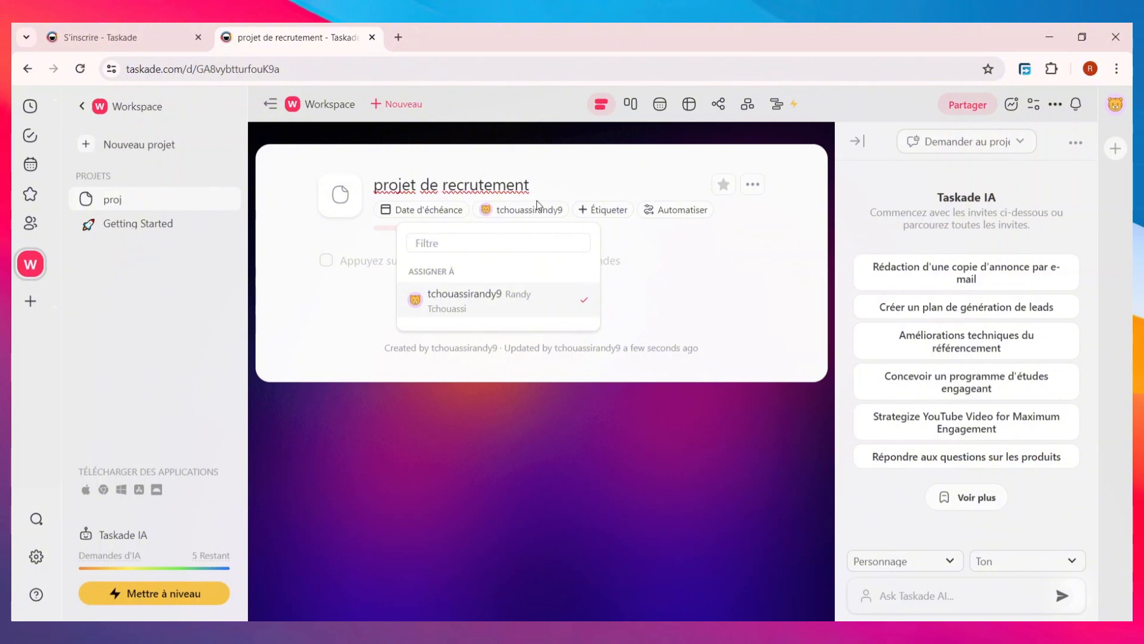
pyautogui.click(693, 269)
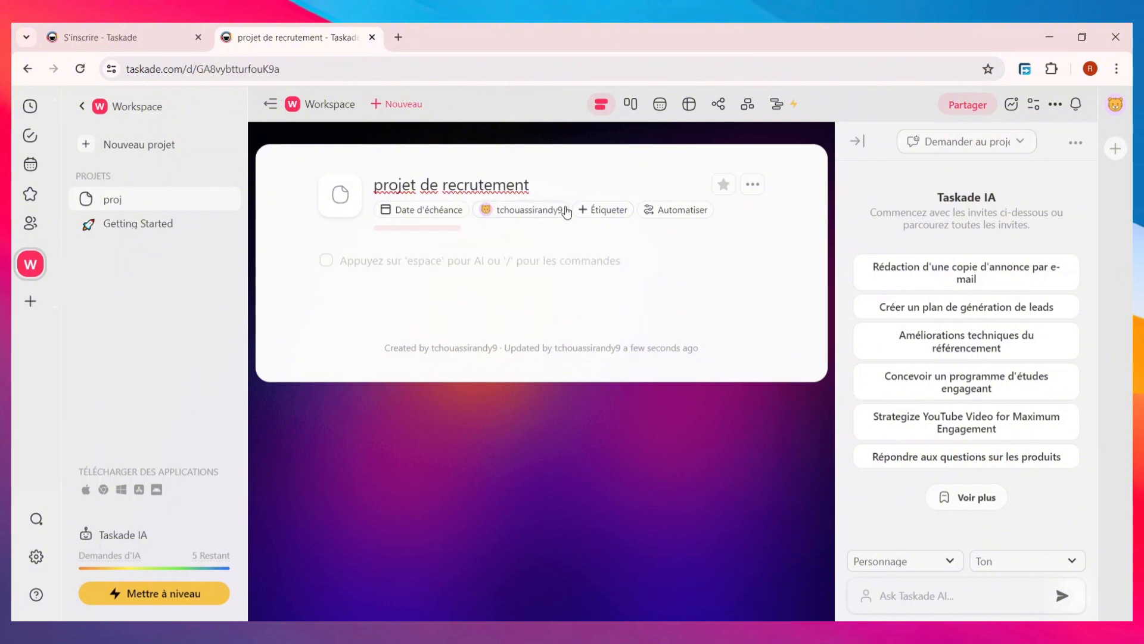
pyautogui.click(609, 212)
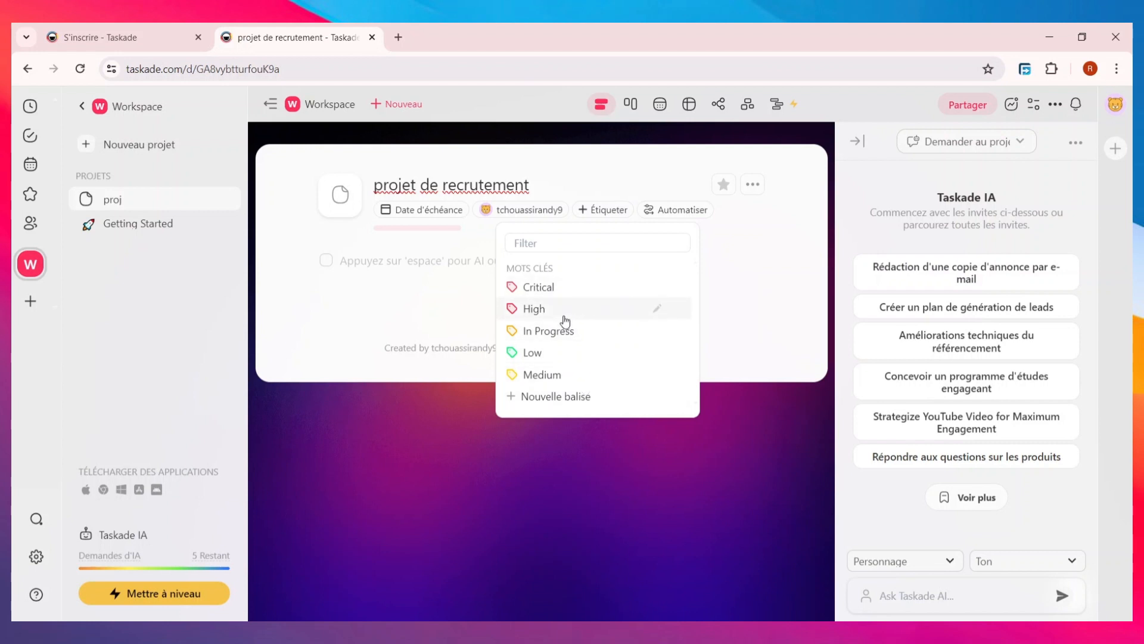
pyautogui.click(597, 309)
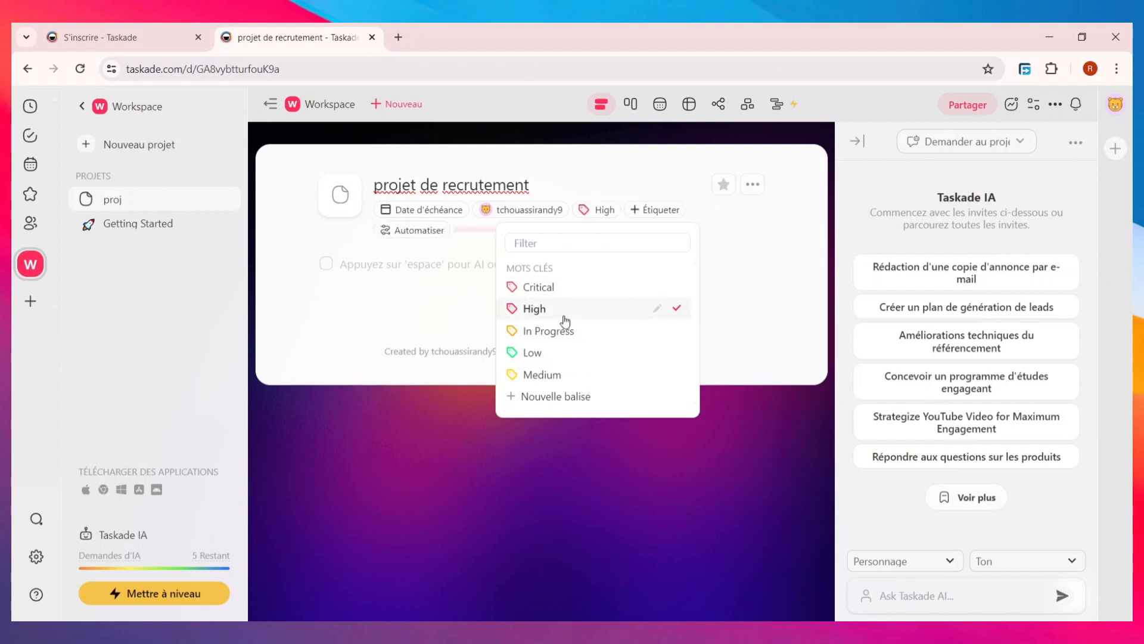
pyautogui.click(768, 243)
# - View the project's extra options and its Trier par sorting choices, and close them without applying any
pyautogui.click(752, 184)
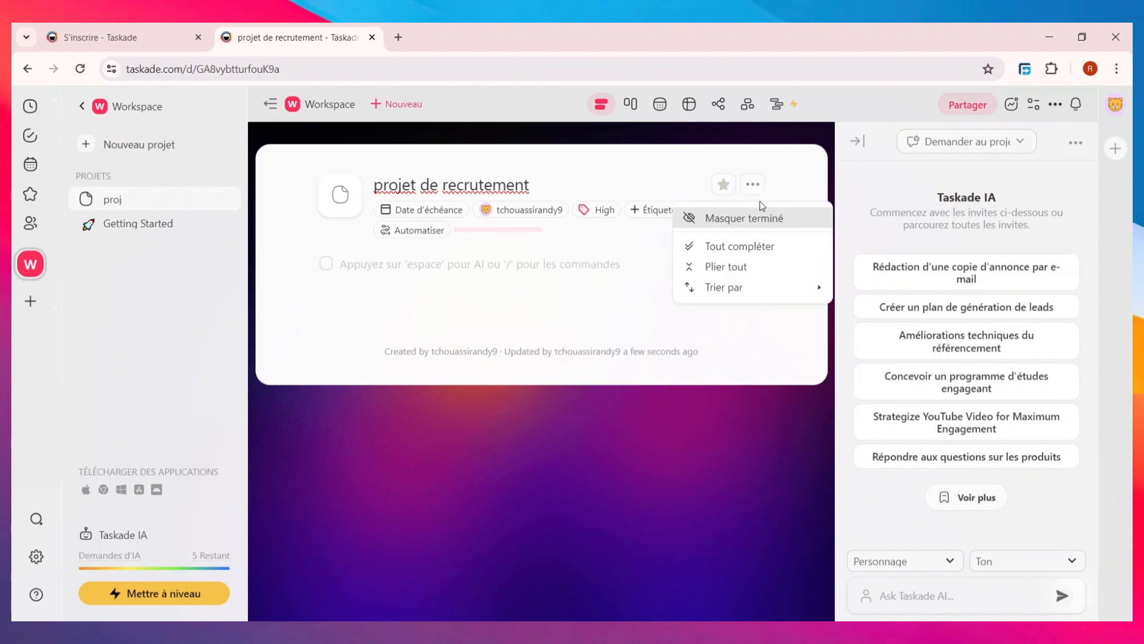
pyautogui.moveTo(723, 287)
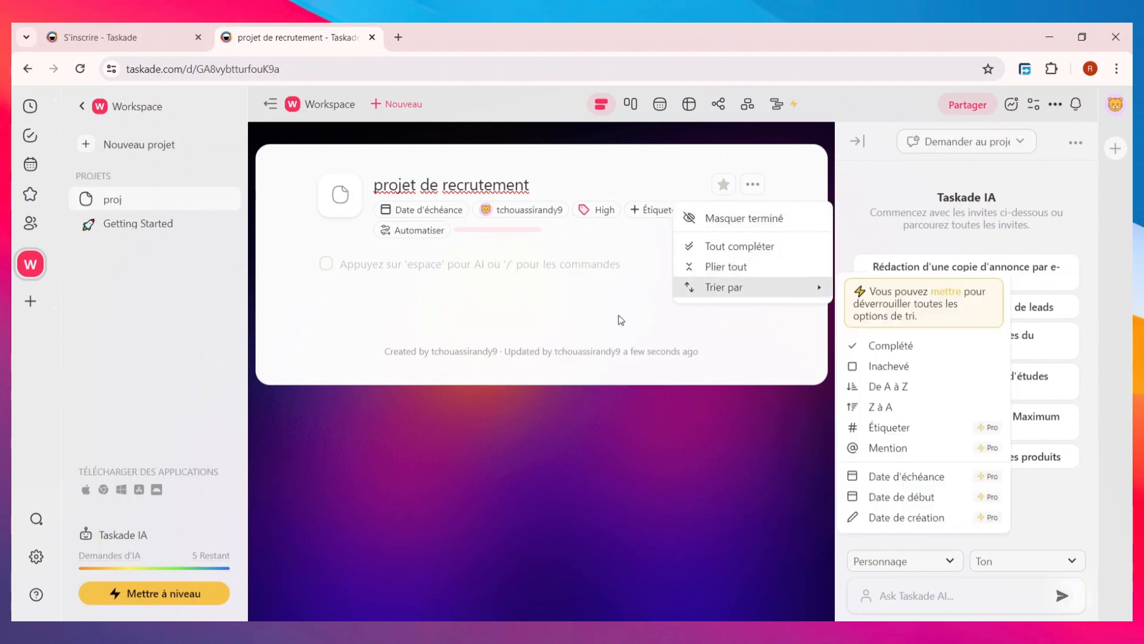
pyautogui.click(520, 295)
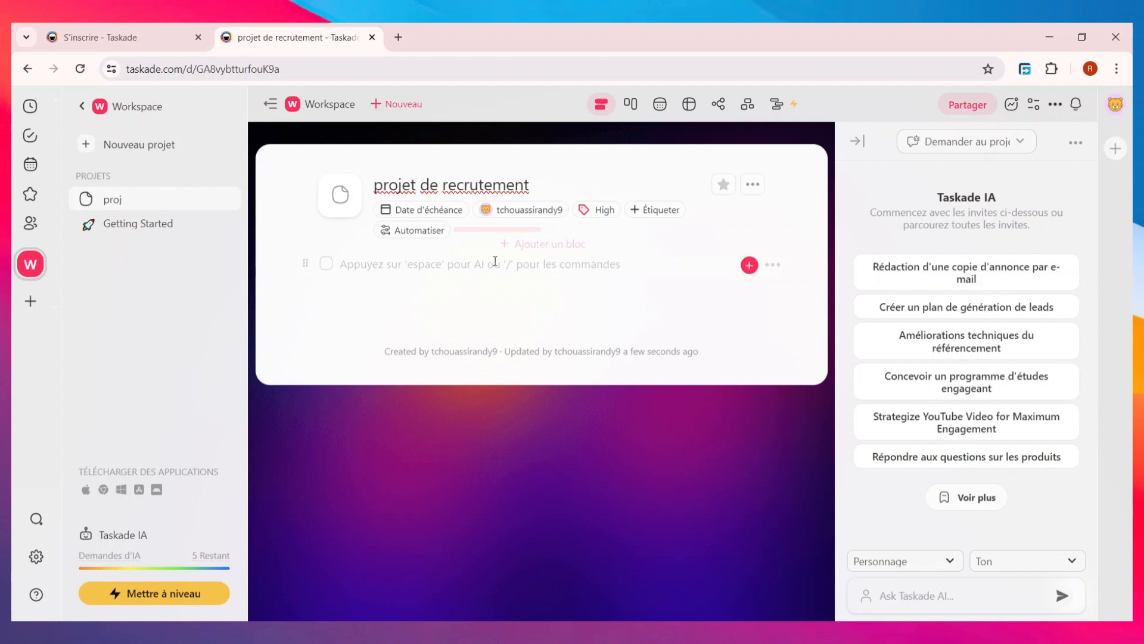
# - Set the project's icon to the weary face emoji
pyautogui.click(341, 212)
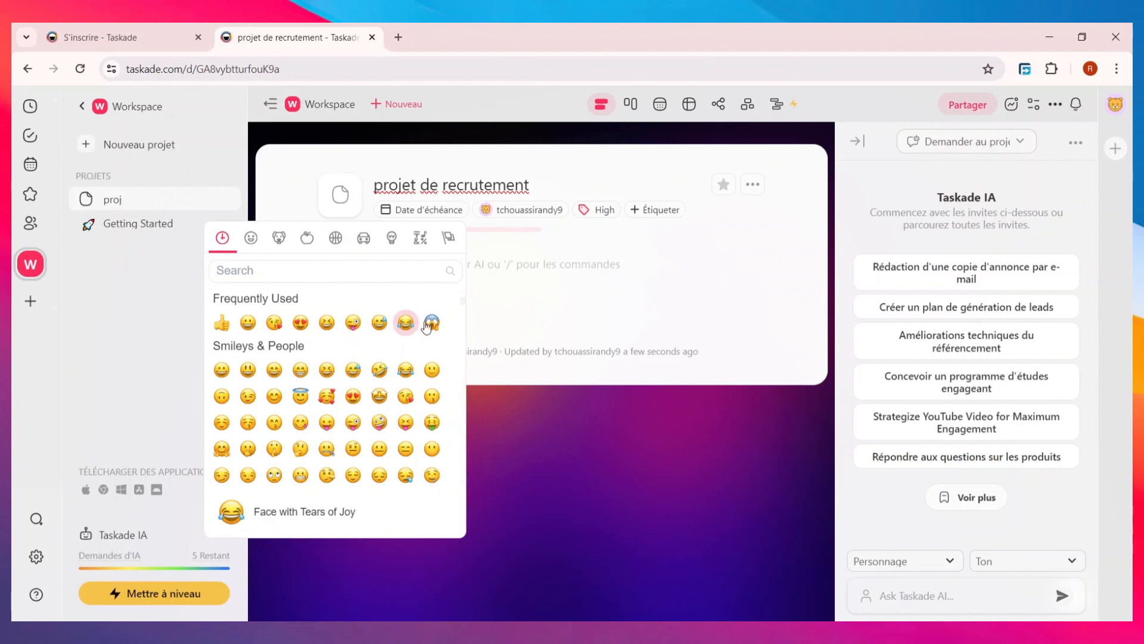
pyautogui.scroll(-3, 301, 393)
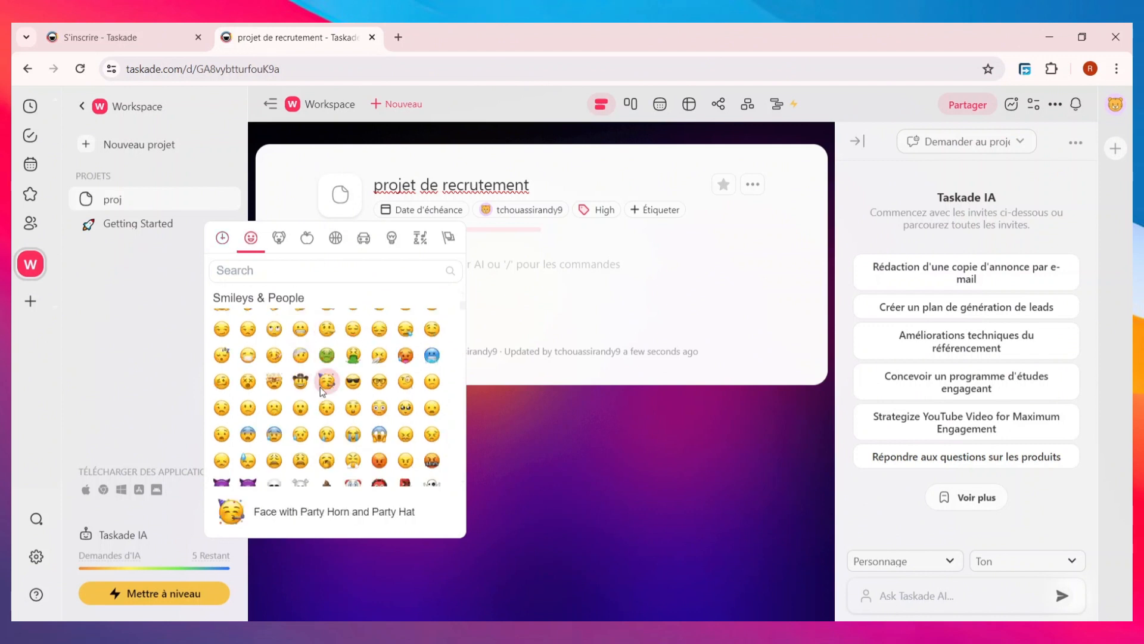
pyautogui.click(274, 460)
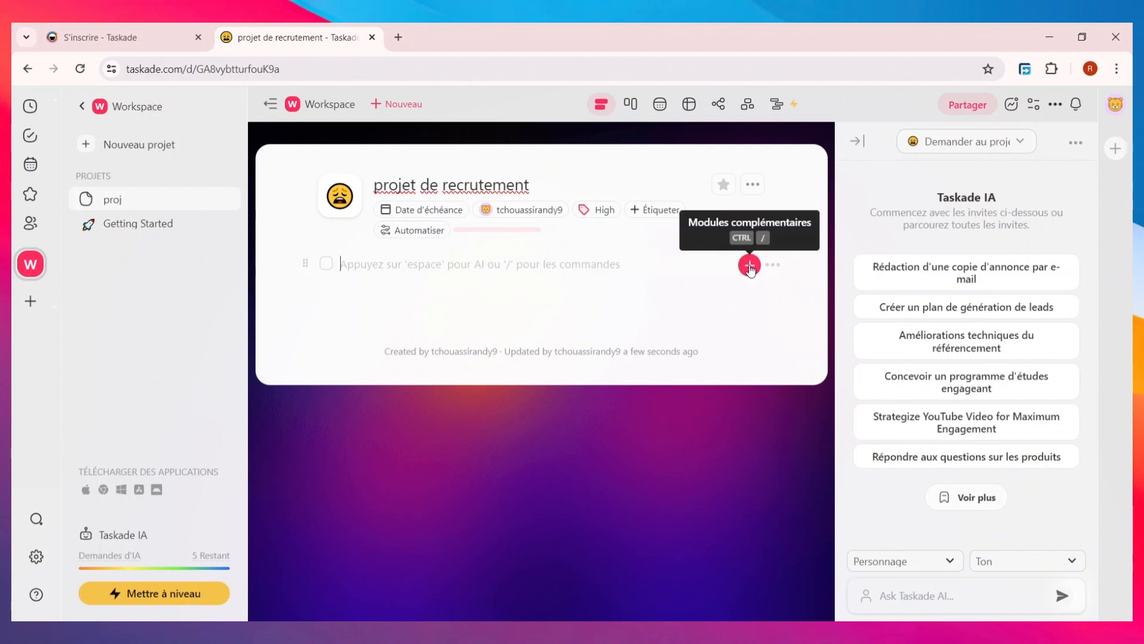
# - Look through the empty task's add-ons and choose 06/22/2024 as its due date
pyautogui.click(749, 266)
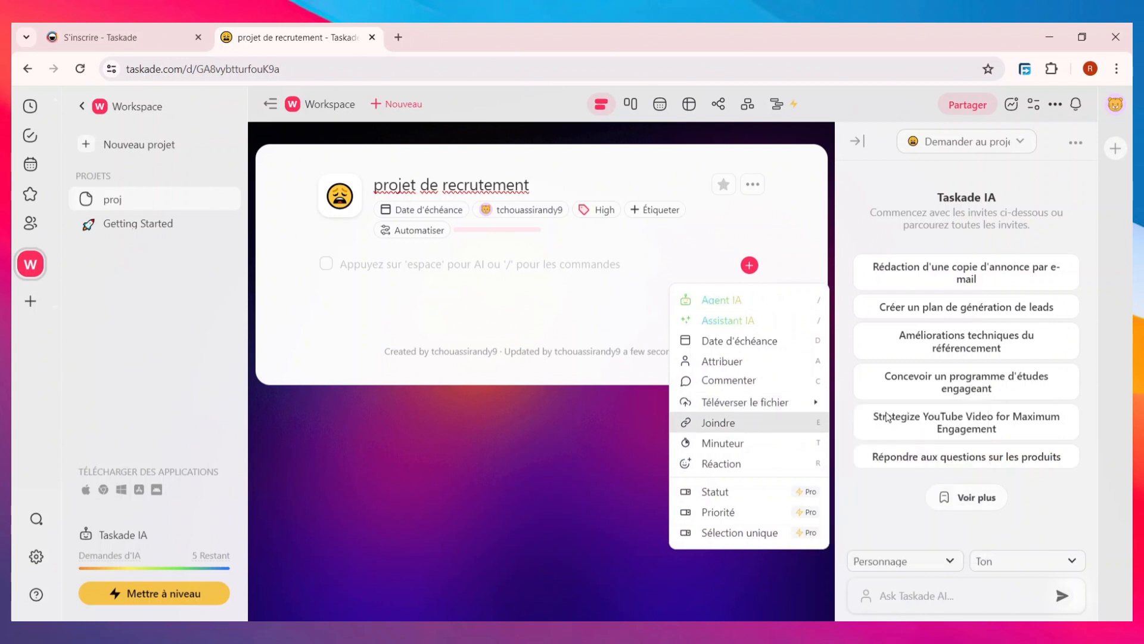
pyautogui.moveTo(786, 408)
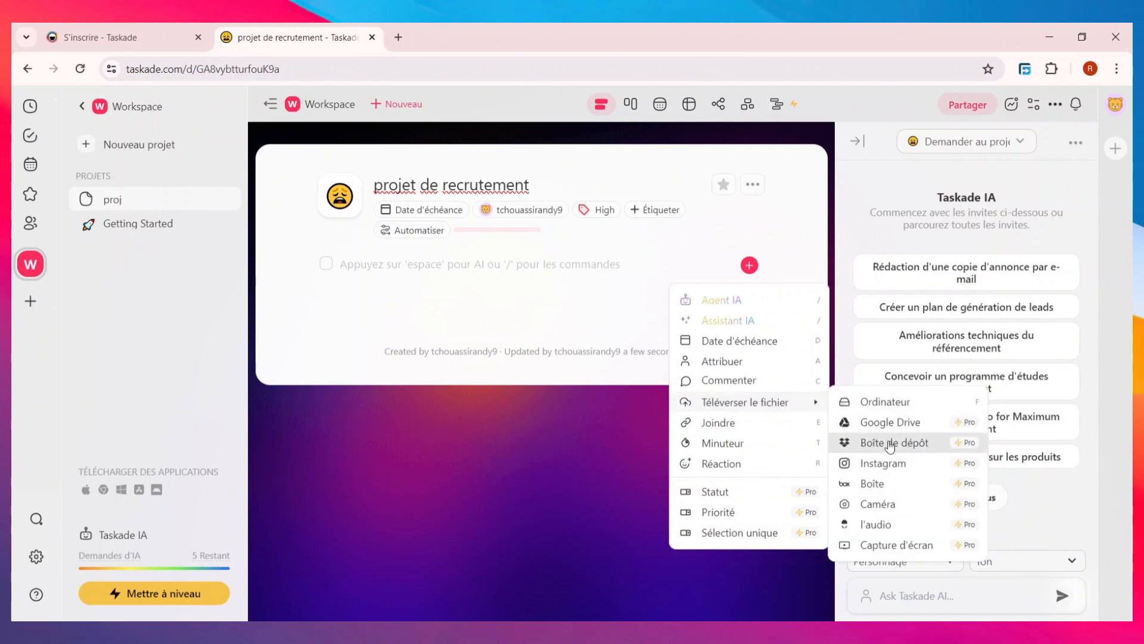
pyautogui.click(730, 345)
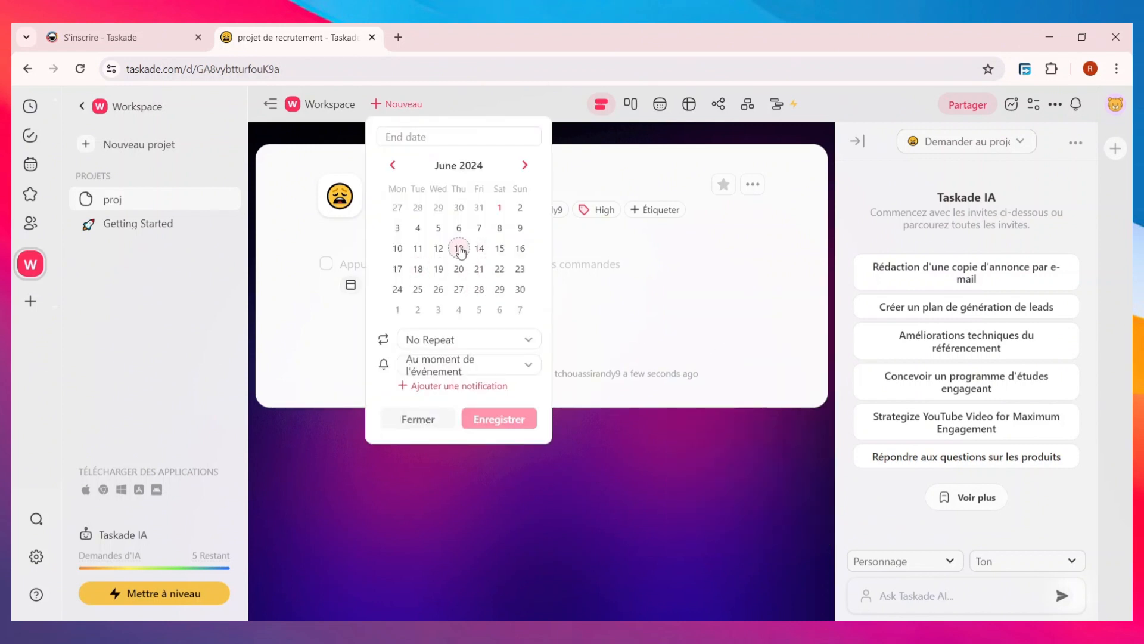
pyautogui.click(499, 268)
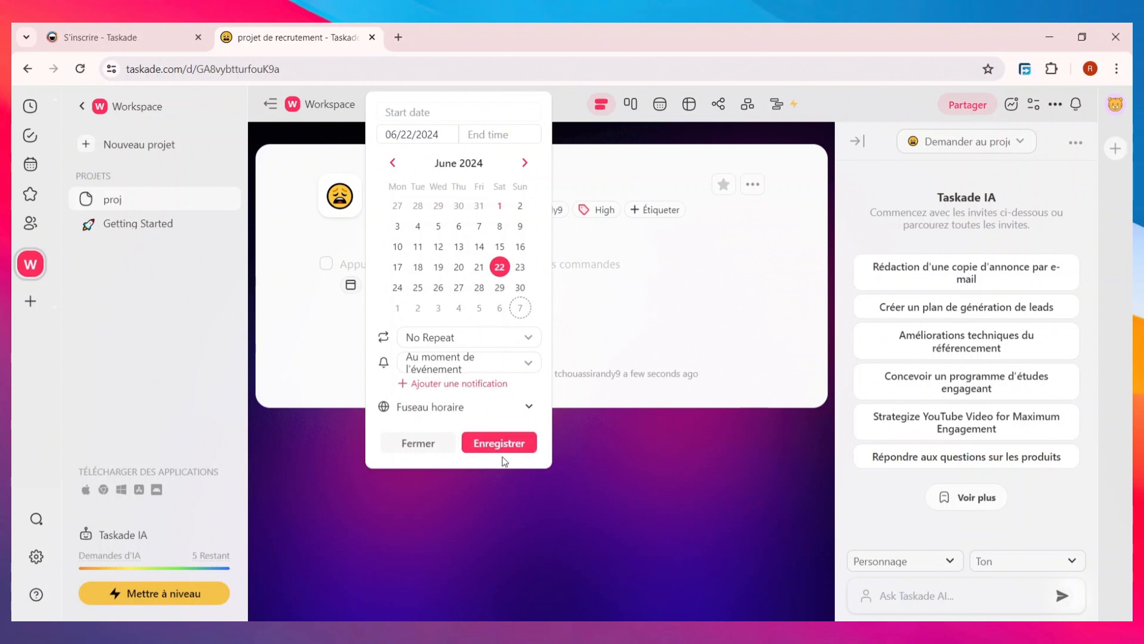
# - Set the due-date notification to 10 minutes avant, view the time zone setting and save the date
pyautogui.click(493, 364)
pyautogui.click(493, 365)
pyautogui.click(450, 372)
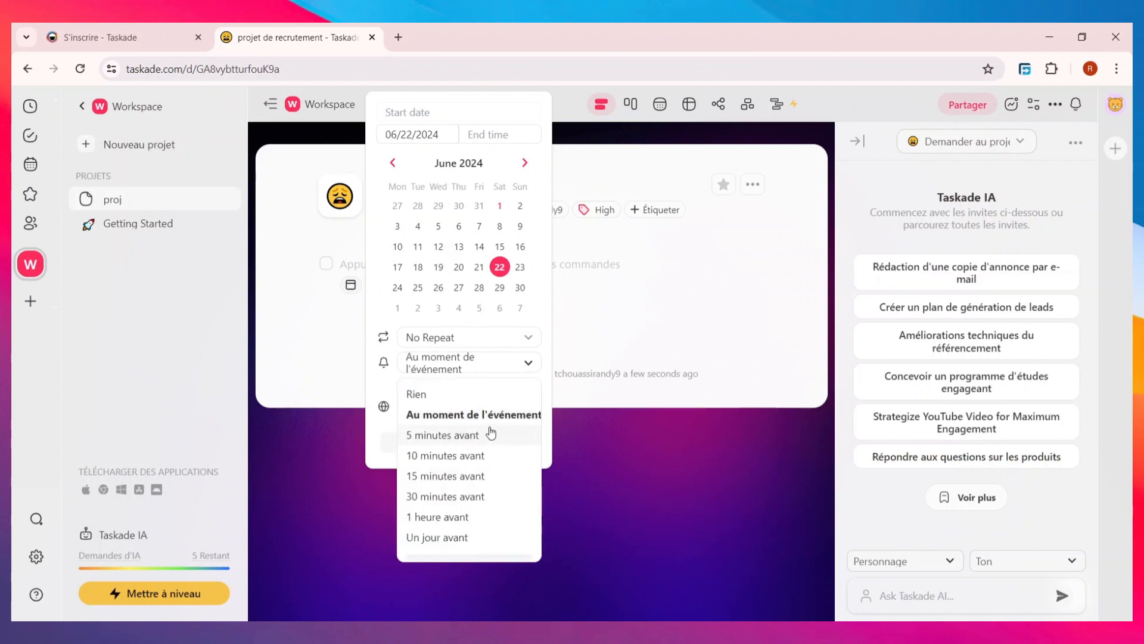
pyautogui.click(471, 456)
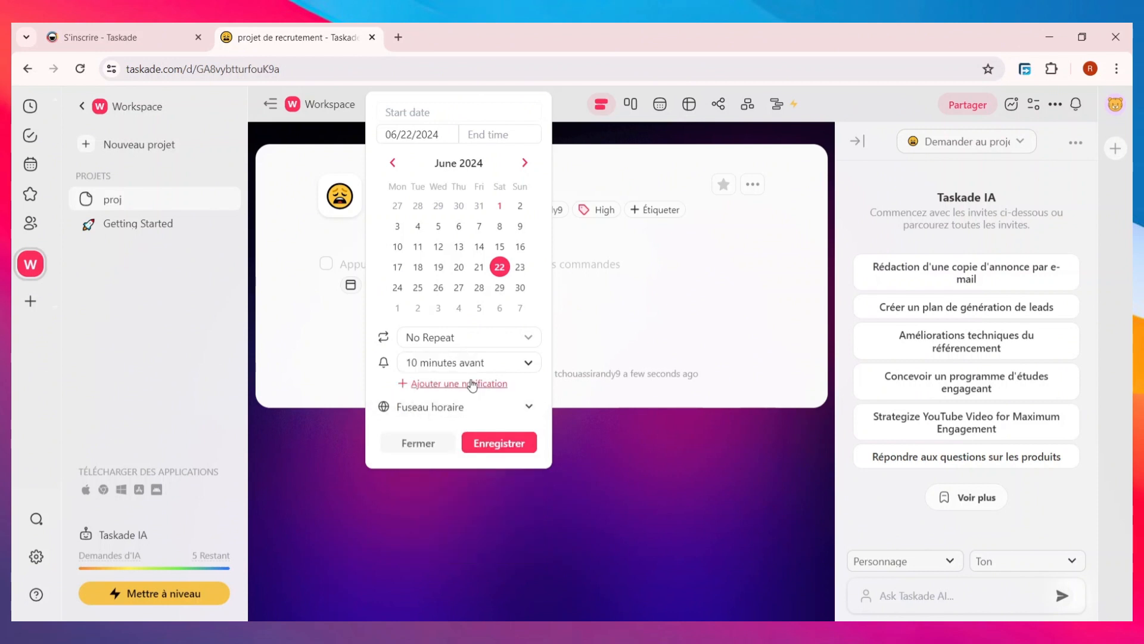
pyautogui.moveTo(460, 411)
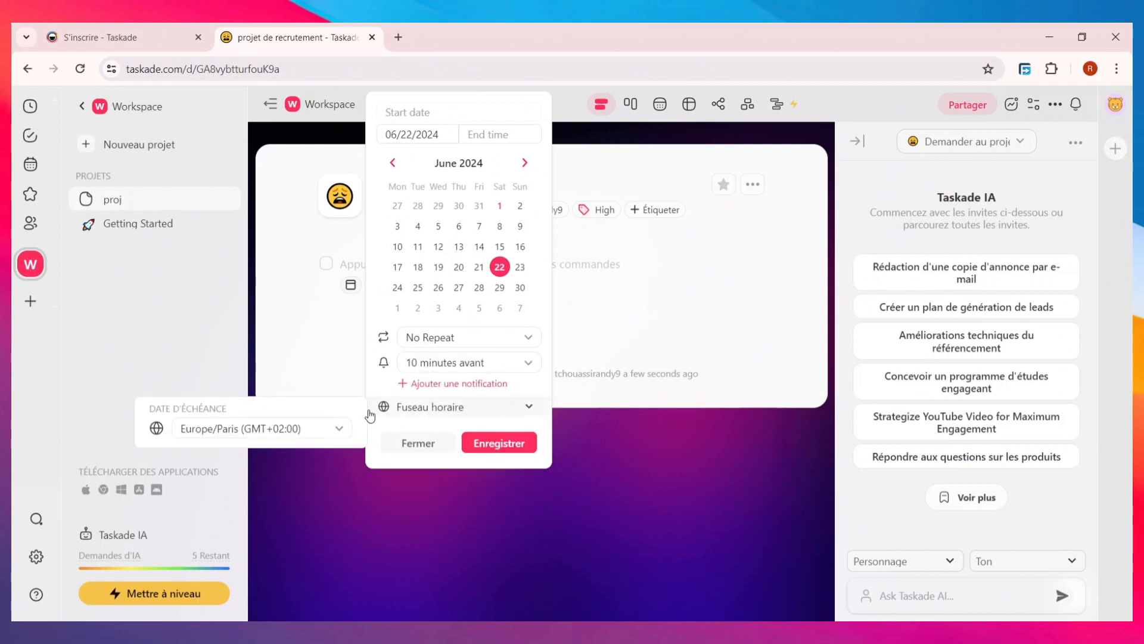
pyautogui.click(499, 443)
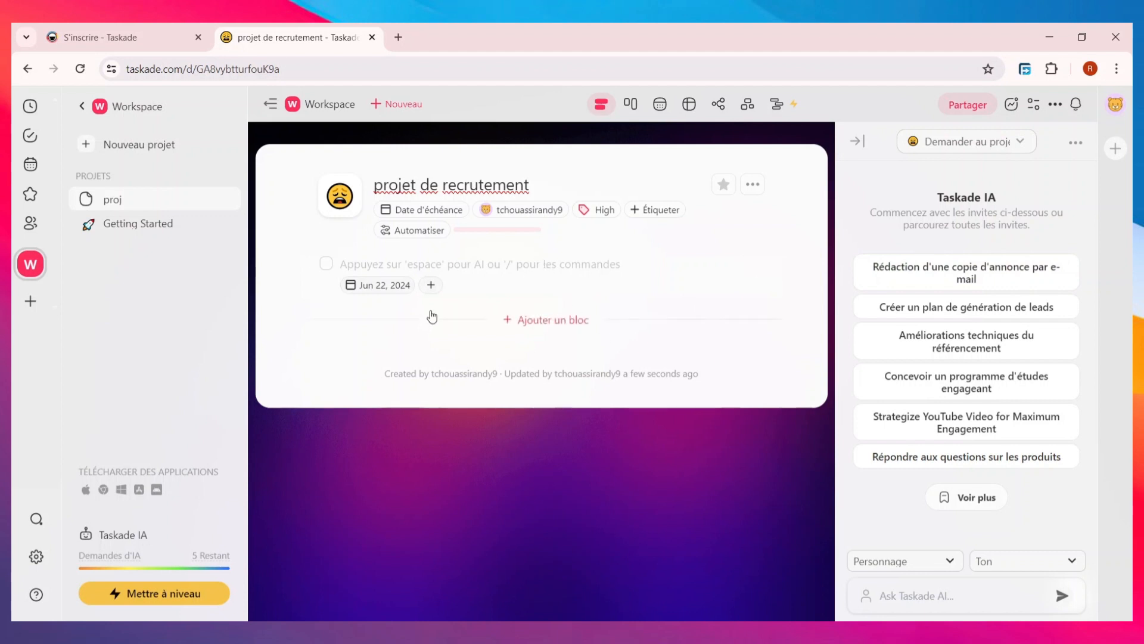
# - View the dated task's add-ons and ask Taskade AI "donne moi des etapes pour effectuer u nrecrutement"
pyautogui.click(431, 285)
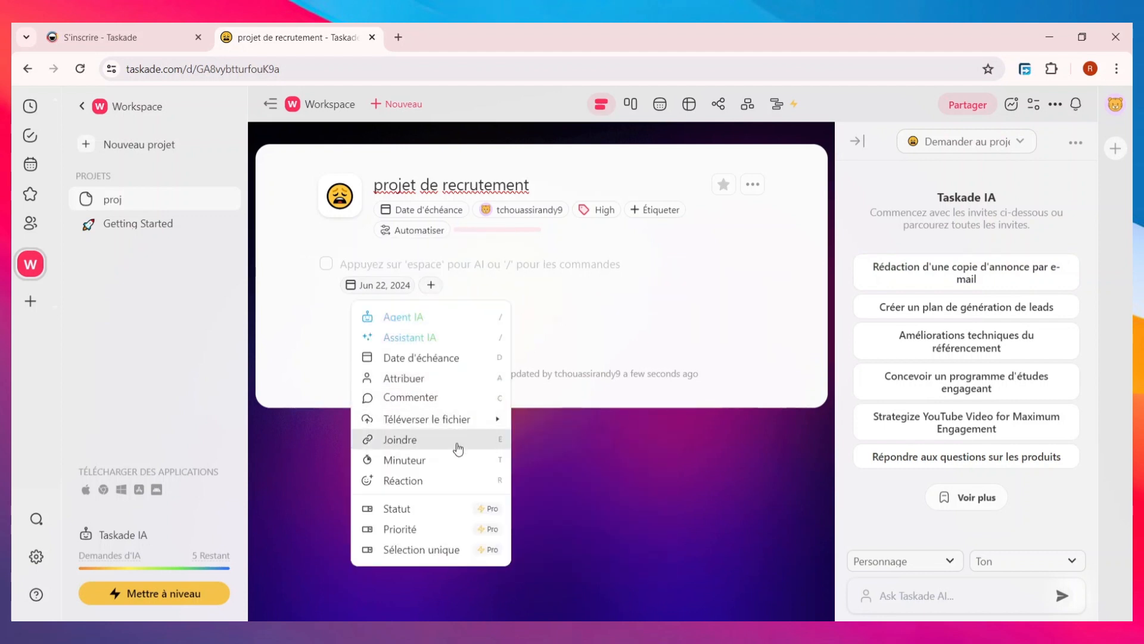
pyautogui.click(522, 262)
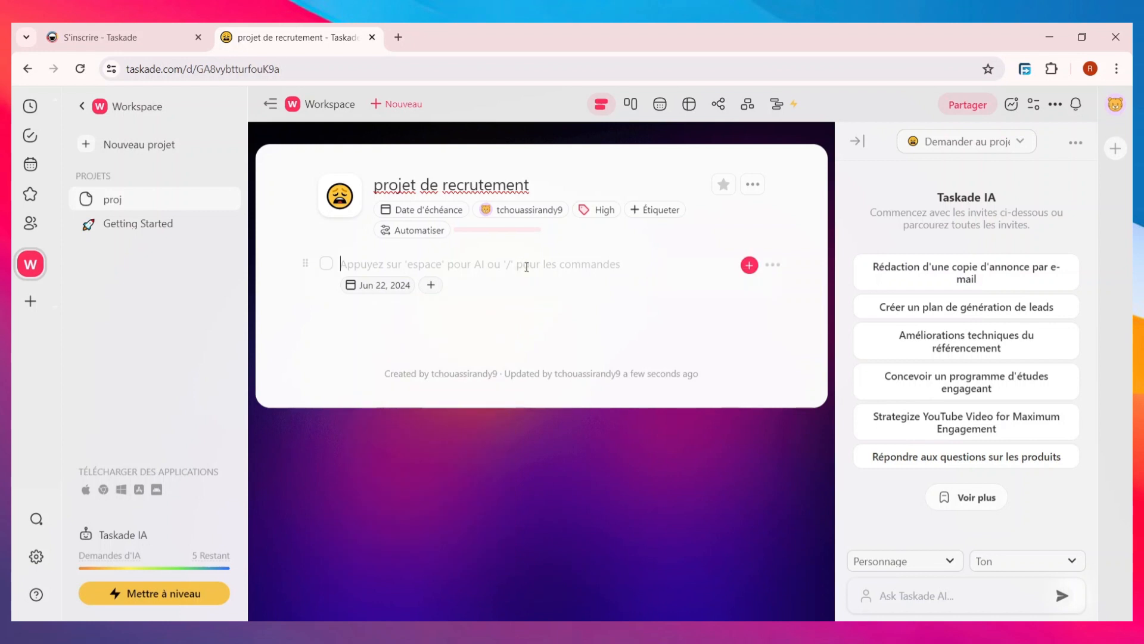
pyautogui.click(975, 595)
pyautogui.write('donn')
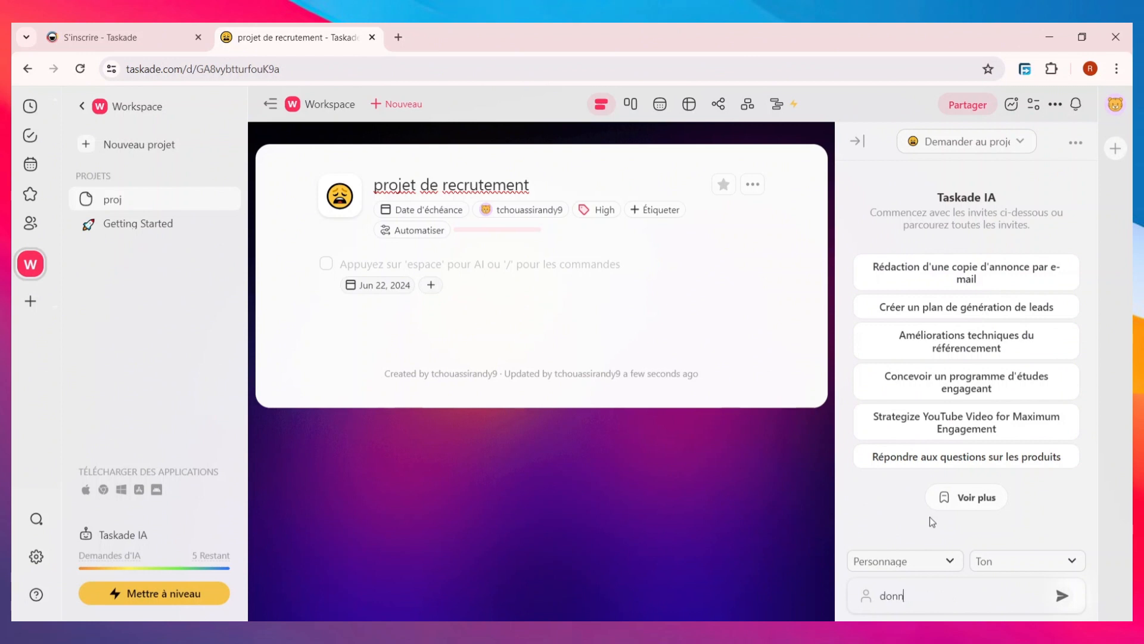
pyautogui.write('e moi')
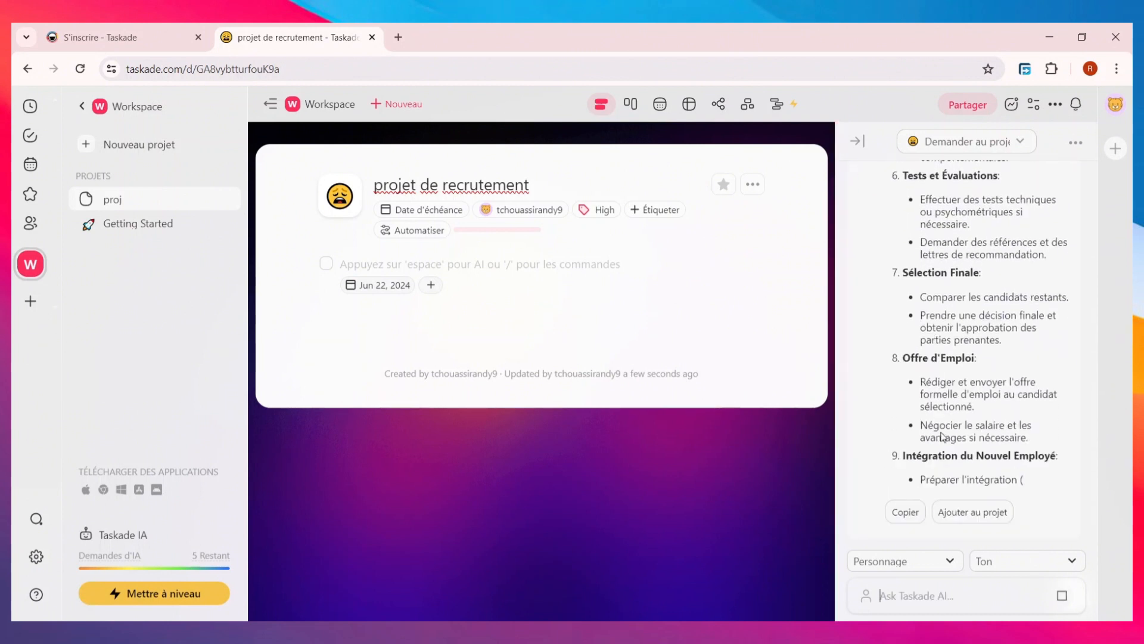
# - Copy the full numbered list from Définir le Besoin through Suivi et Évaluation out of the AI answer
pyautogui.scroll(10, 1007, 368)
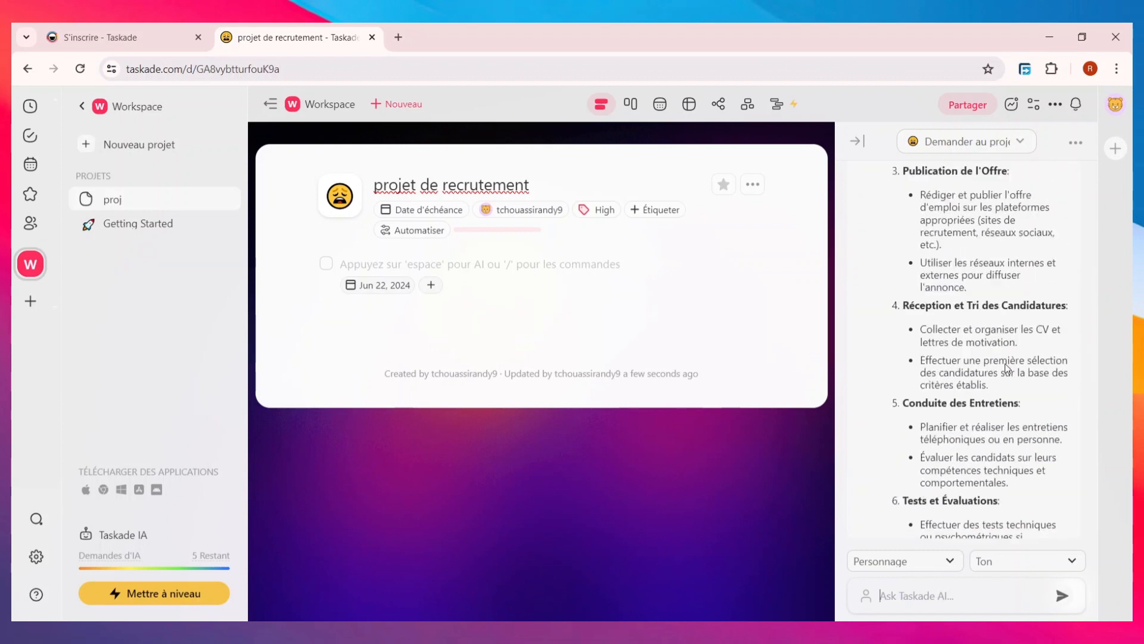
pyautogui.scroll(5, 1007, 367)
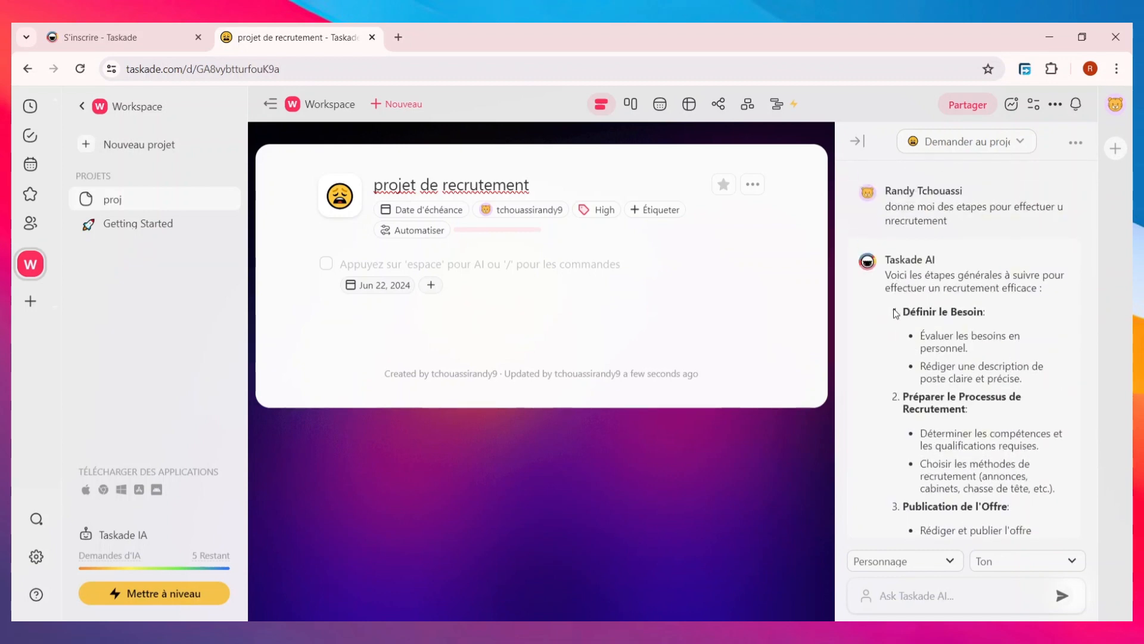
pyautogui.tripleClick(896, 314)
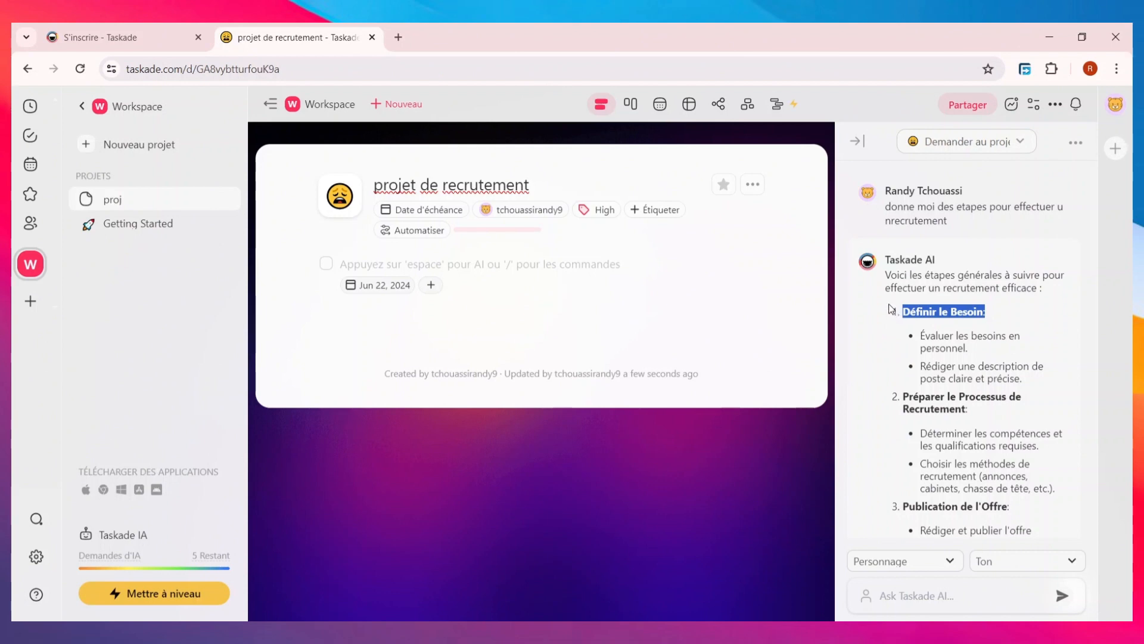
pyautogui.moveTo(893, 309); pyautogui.dragTo(1014, 409)
pyautogui.hotkey('ctrl', 'c')
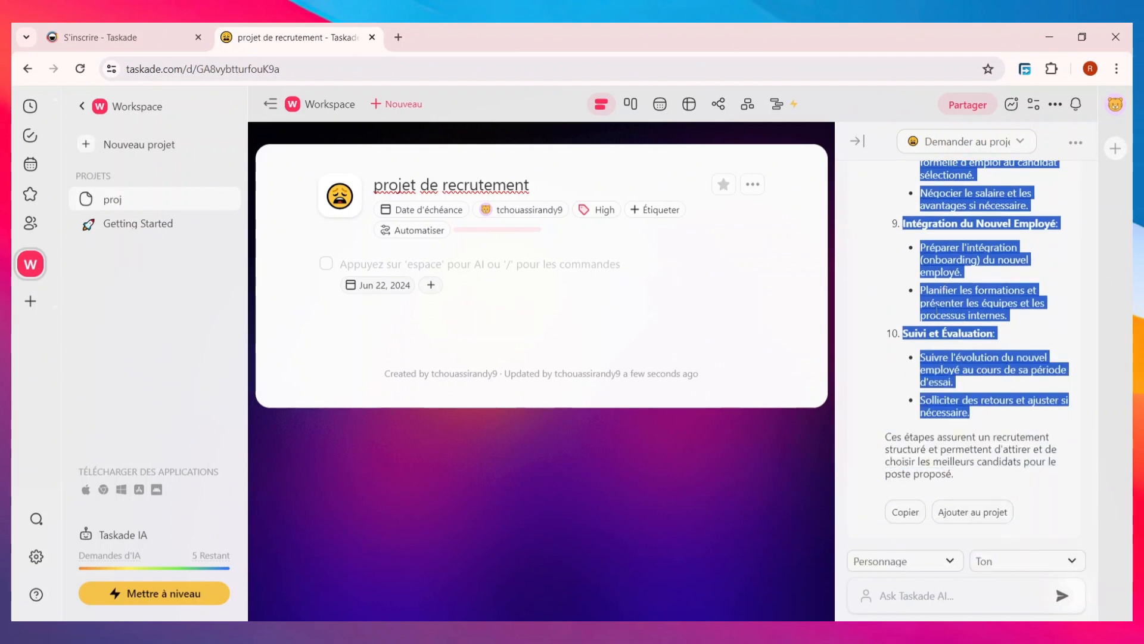
pyautogui.rightClick(937, 311)
pyautogui.click(618, 324)
# - Paste the copied recruitment steps into the project's first task and look over the resulting list
pyautogui.click(432, 263)
pyautogui.rightClick(431, 260)
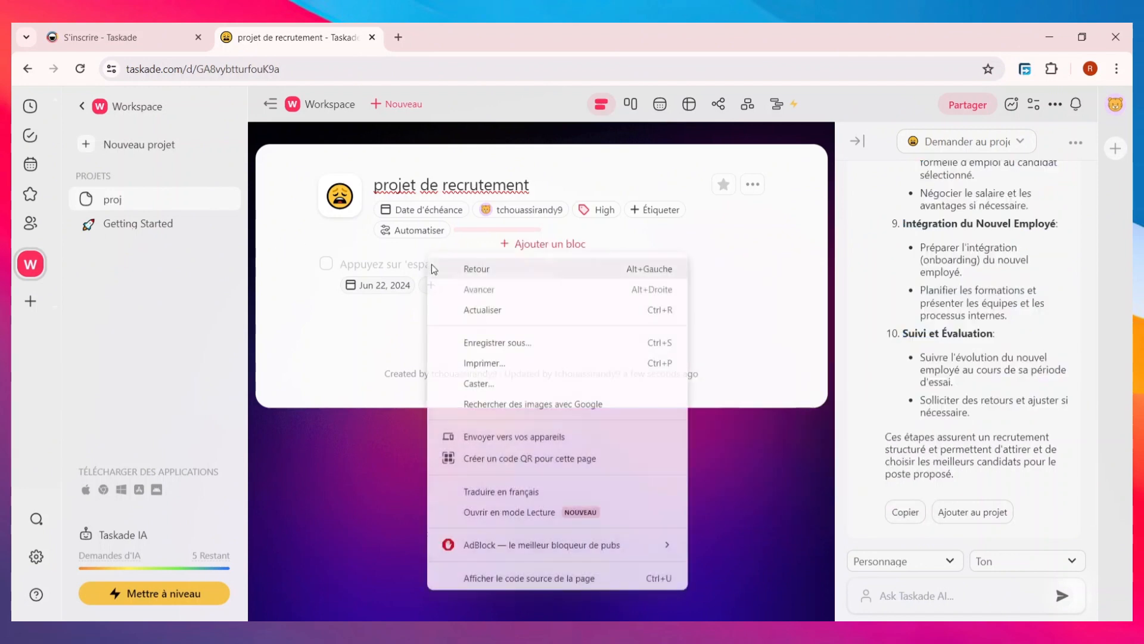
pyautogui.click(390, 262)
pyautogui.rightClick(392, 261)
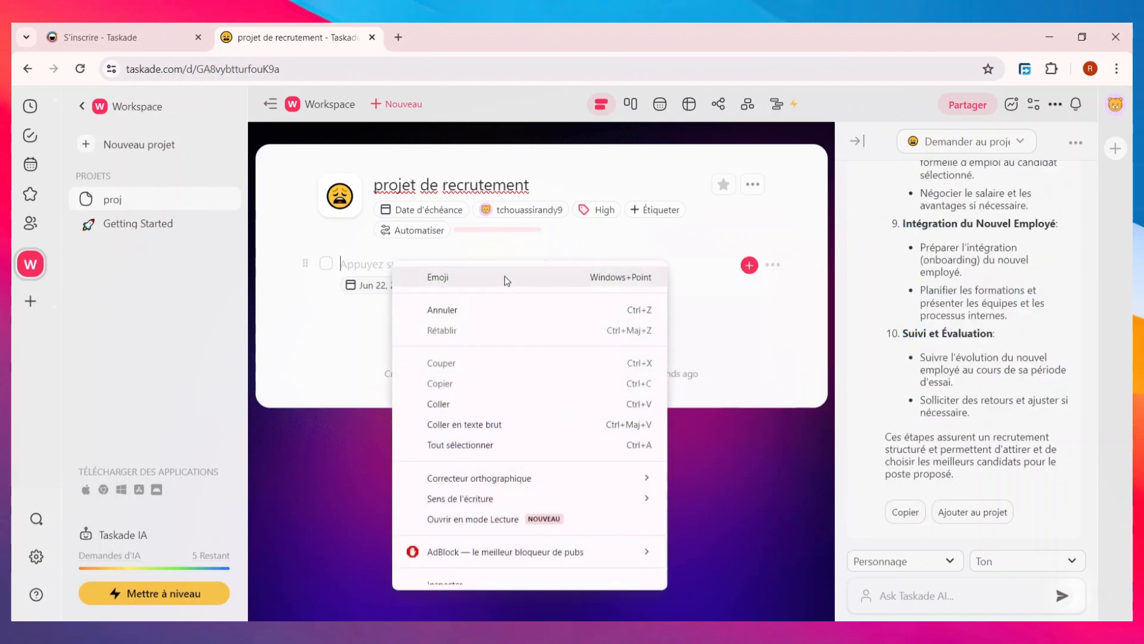
pyautogui.click(504, 404)
pyautogui.scroll(-5, 500, 358)
pyautogui.scroll(5, 475, 382)
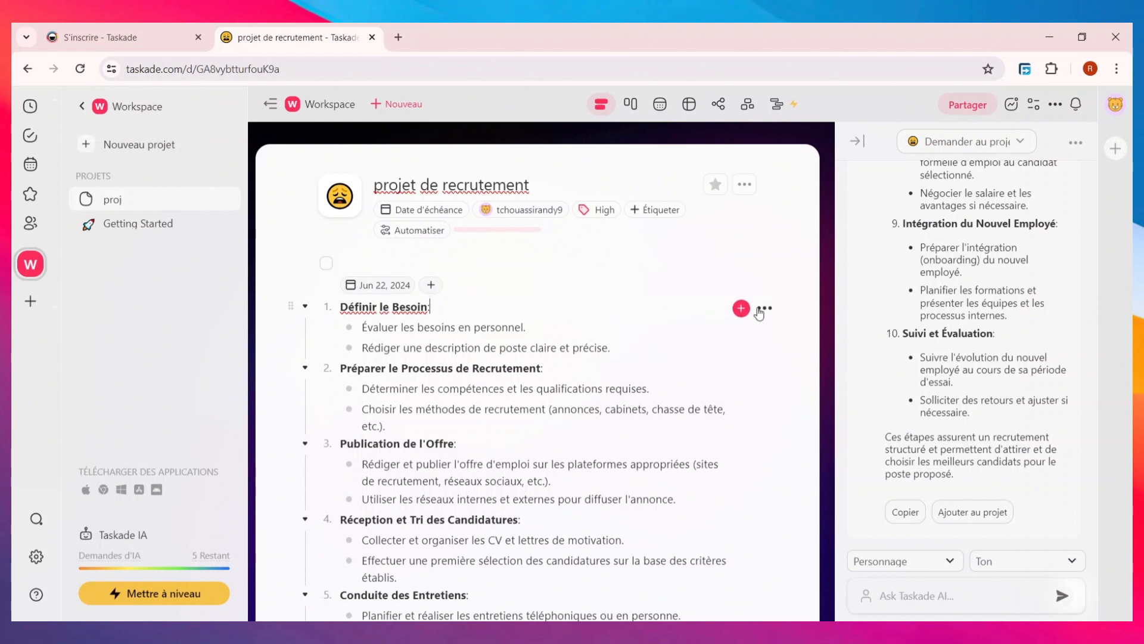
# - Add the comment "il far" to the Définir le Besoin step and look over its other add-on options
pyautogui.click(760, 311)
pyautogui.moveTo(734, 441)
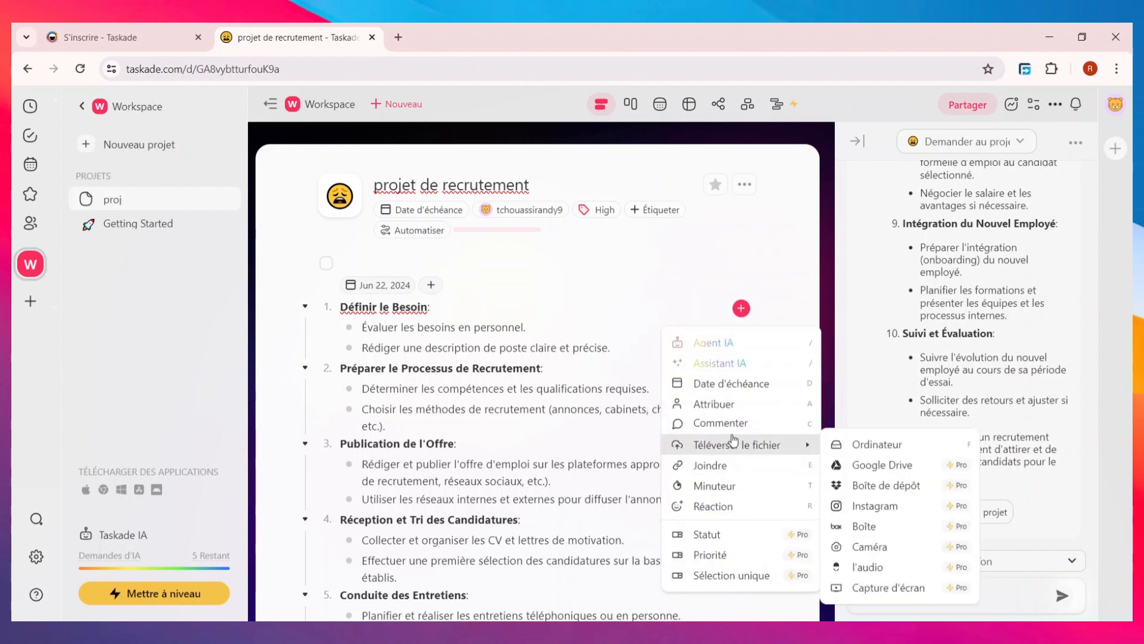
pyautogui.click(760, 429)
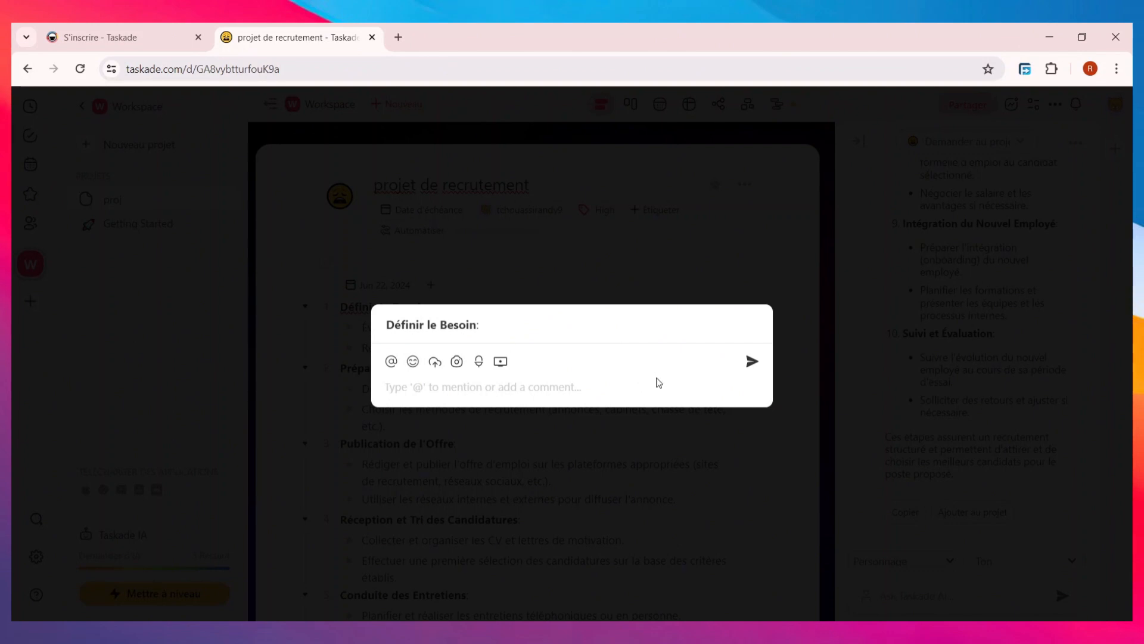
pyautogui.write('il far')
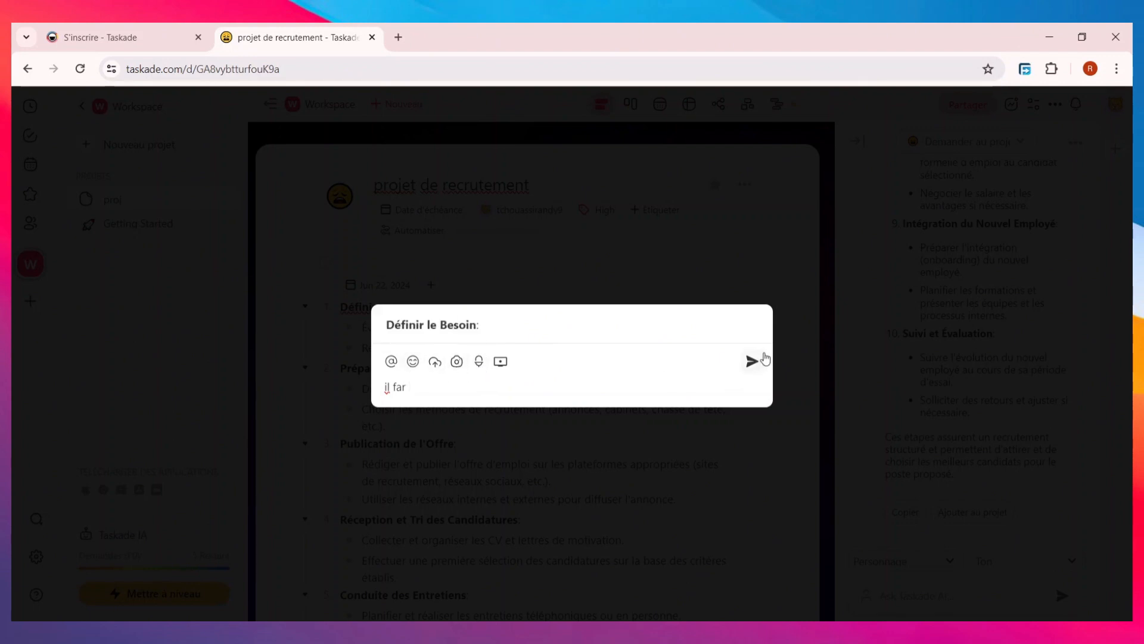
pyautogui.press('Return')
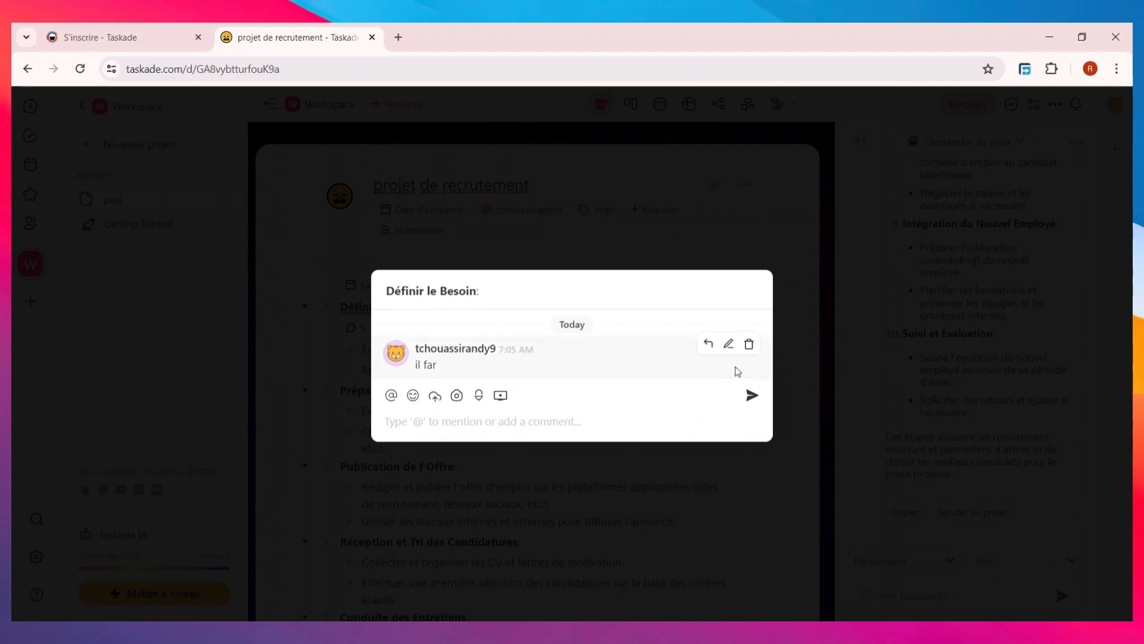
pyautogui.click(538, 212)
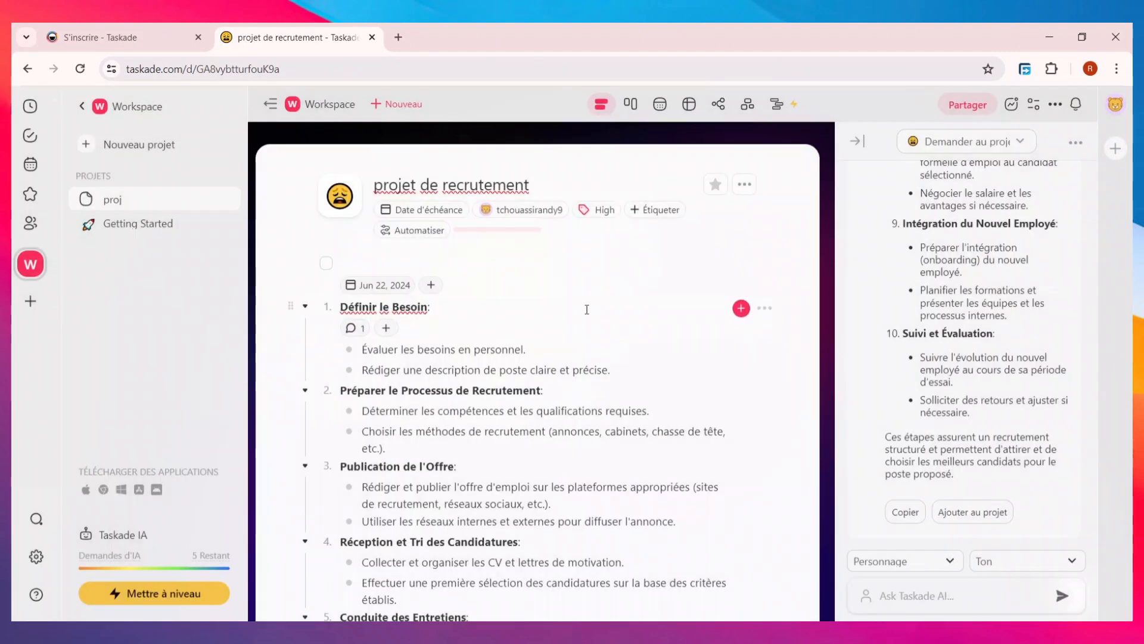
pyautogui.click(739, 309)
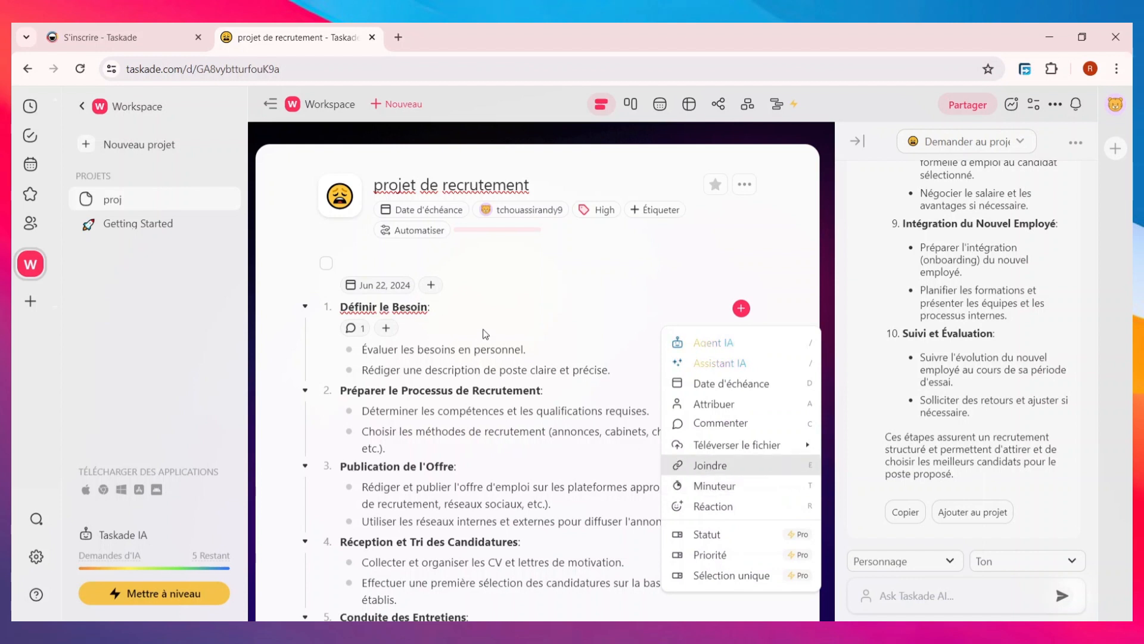
pyautogui.click(524, 310)
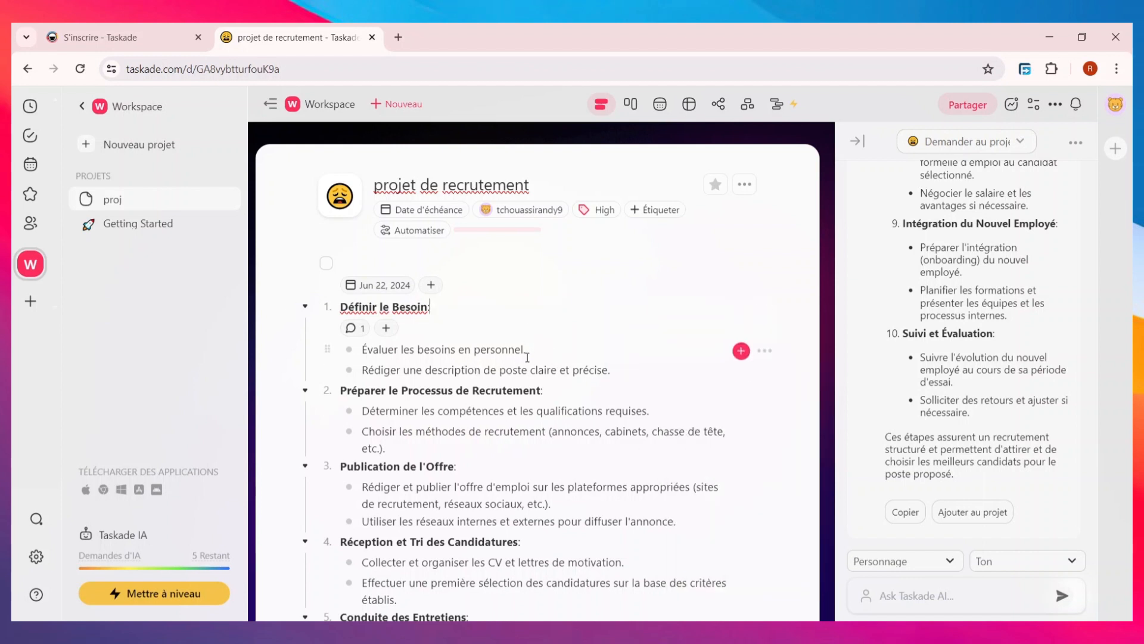
# - Move "Rédiger une description de poste claire et précise" above "Évaluer les besoins en personnel" and review the whole recruitment list
pyautogui.click(525, 349)
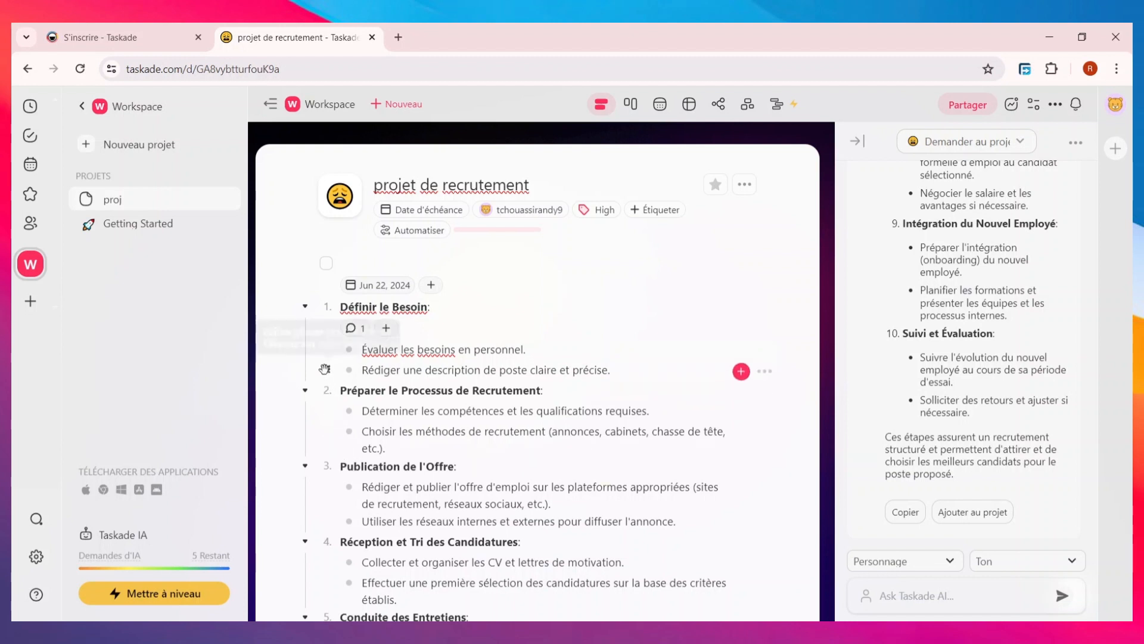
pyautogui.moveTo(327, 370)
pyautogui.mouseDown()
pyautogui.moveTo(325, 338)
pyautogui.moveTo(337, 388)
pyautogui.mouseUp()
pyautogui.scroll(-3, 437, 384)
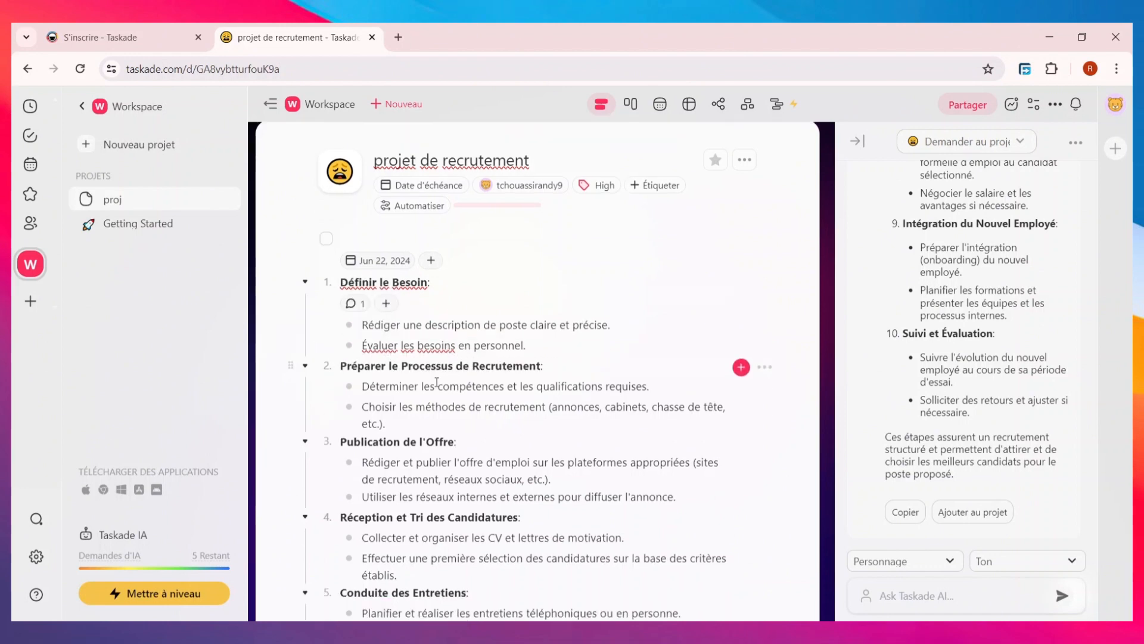
pyautogui.scroll(-5, 436, 384)
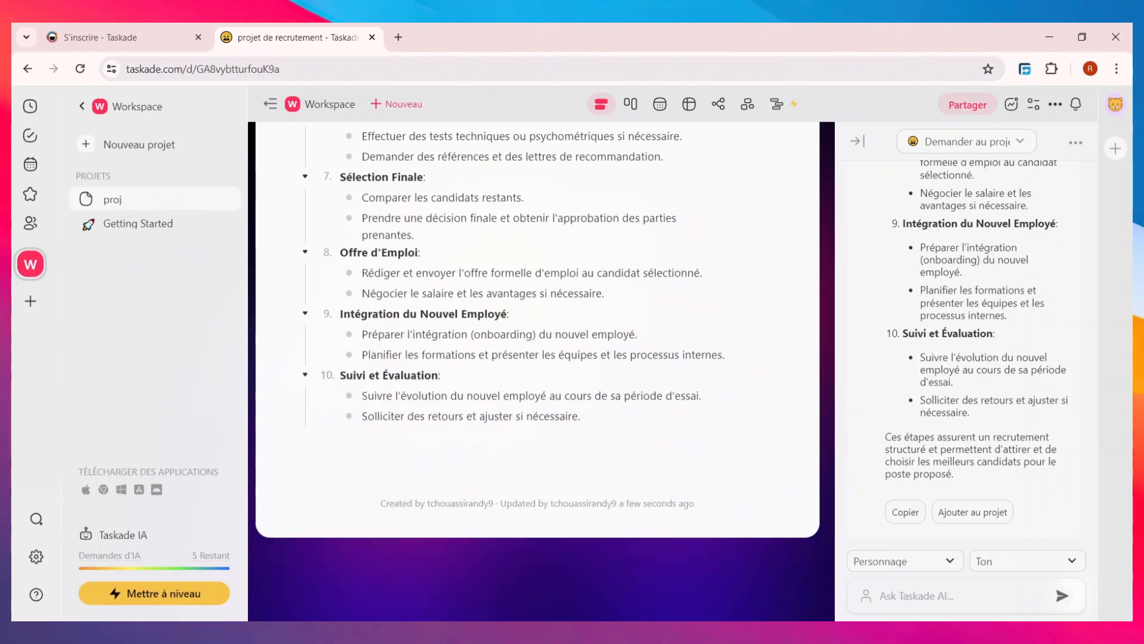
pyautogui.scroll(8, 495, 558)
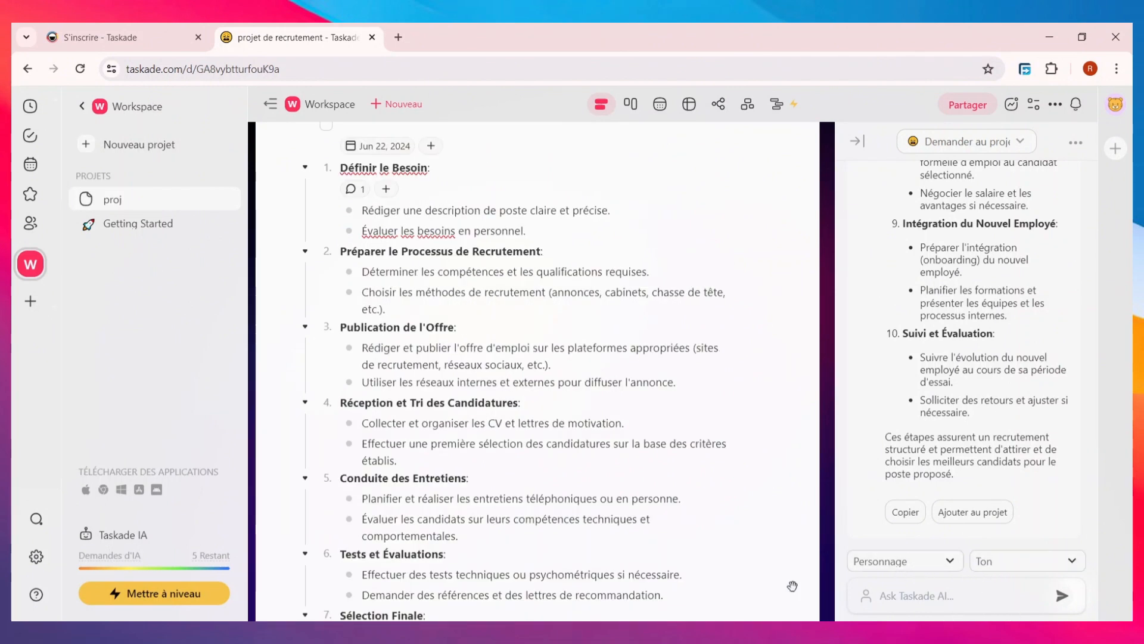
pyautogui.scroll(3, 506, 537)
pyautogui.scroll(-6, 417, 506)
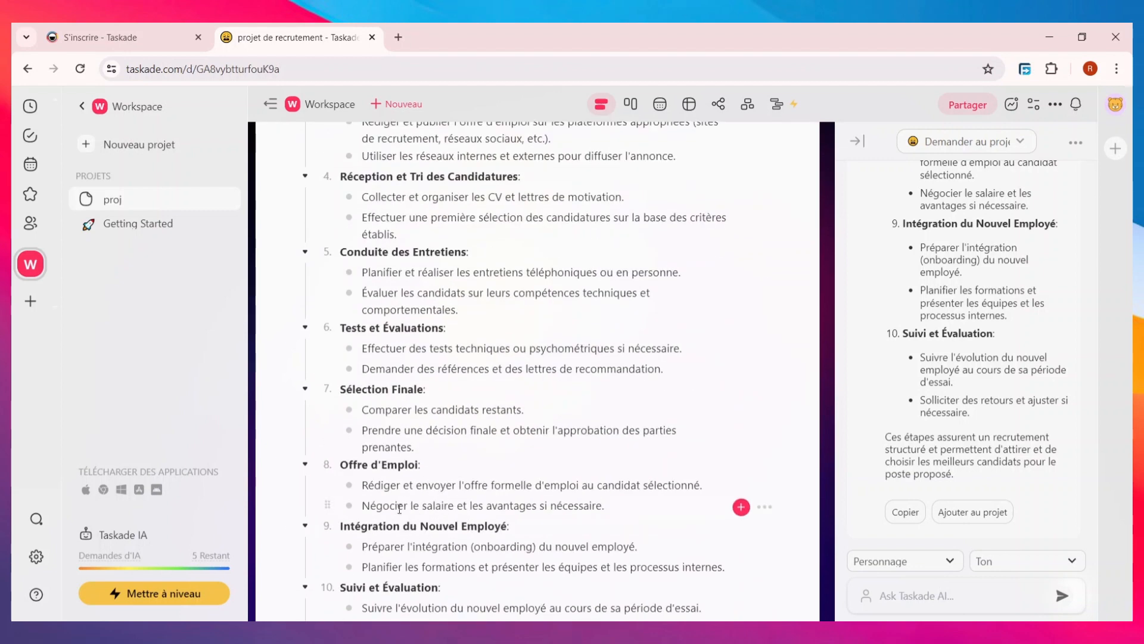
pyautogui.scroll(6, 401, 495)
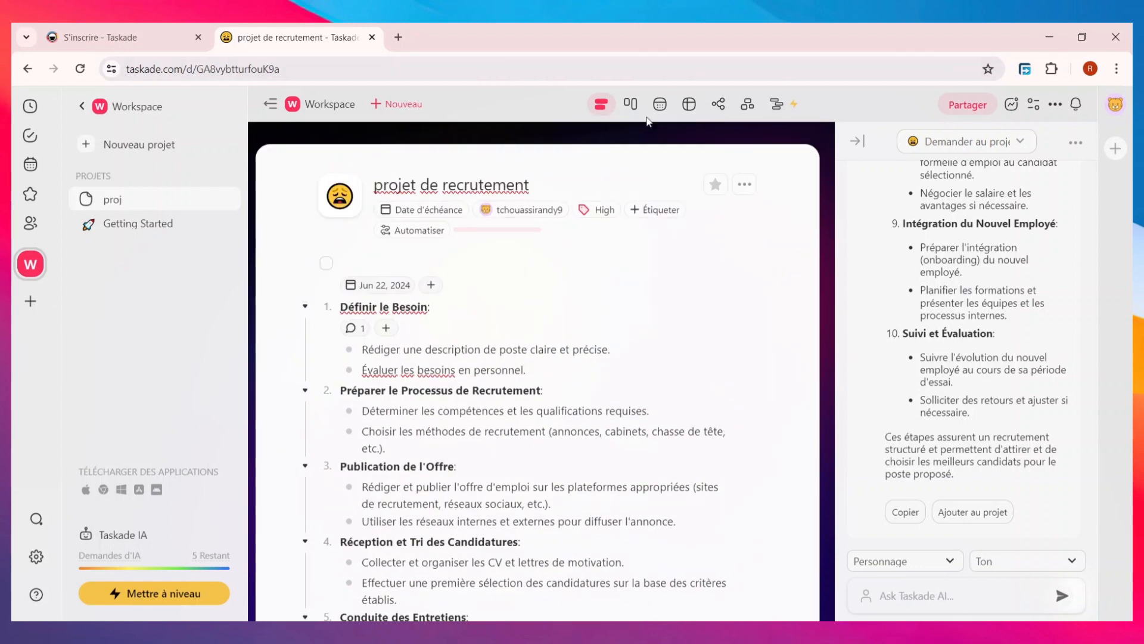
# - Preview the project as a board, collapse the AI chat pane and return to the list view
pyautogui.click(631, 104)
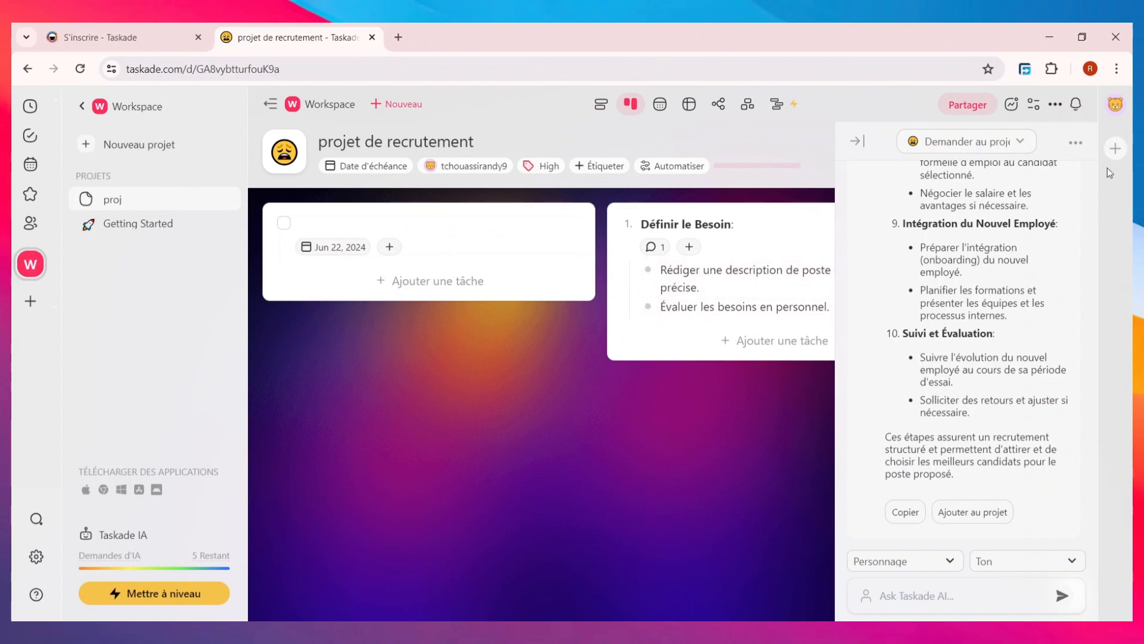
pyautogui.click(857, 140)
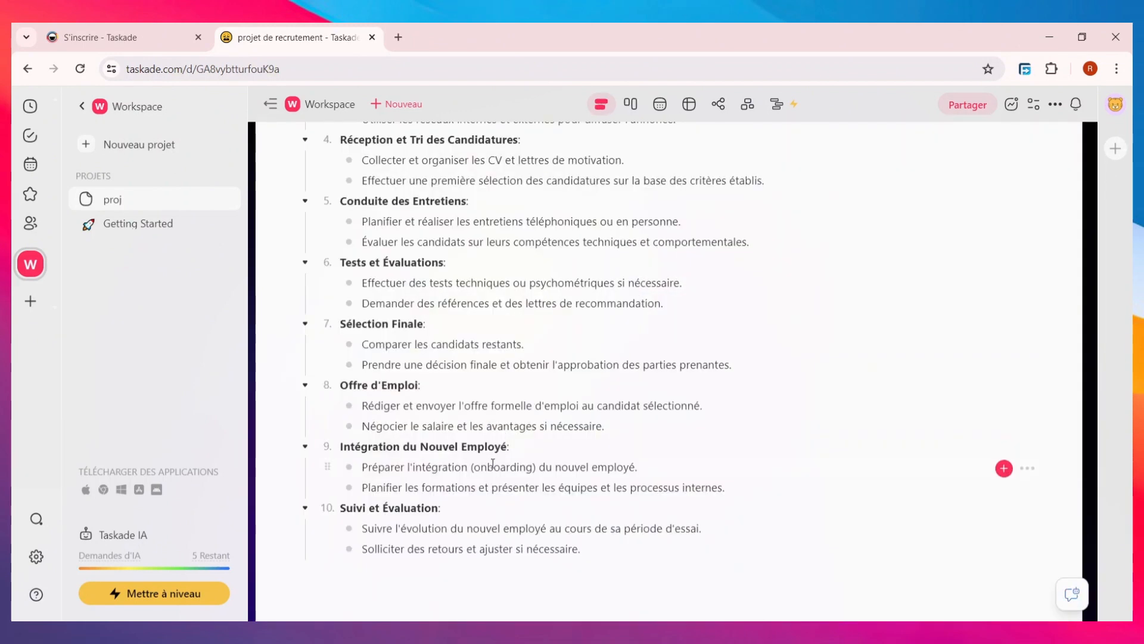
# - View the add-on options for the trial-period follow-up item under Suivi et Évaluation, leaving it unchanged
pyautogui.scroll(-2, 494, 482)
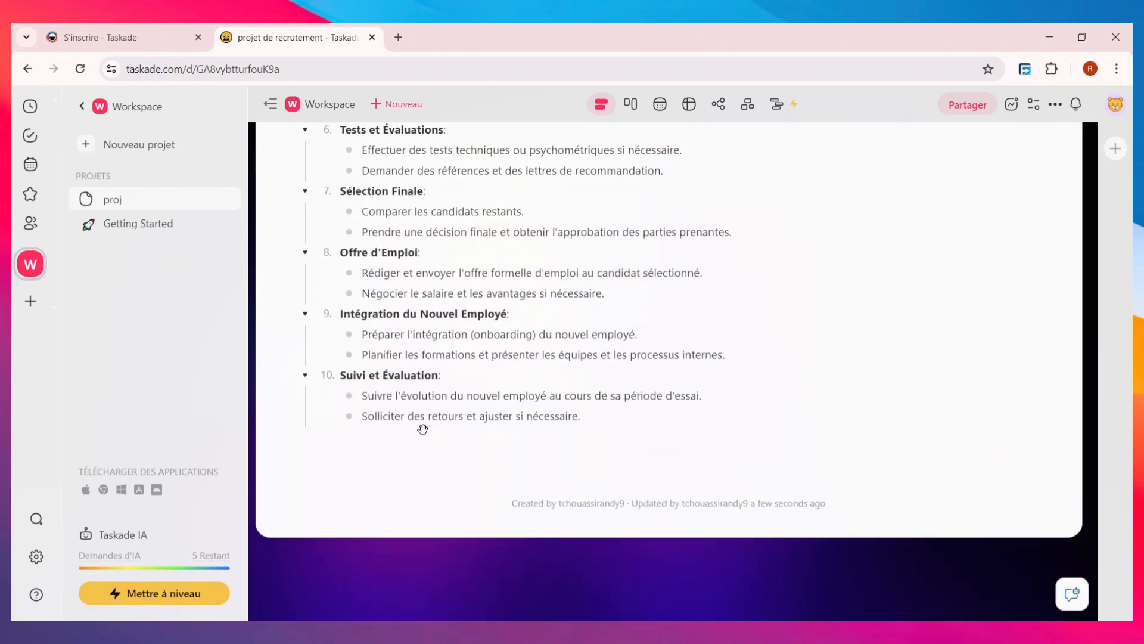
pyautogui.click(649, 415)
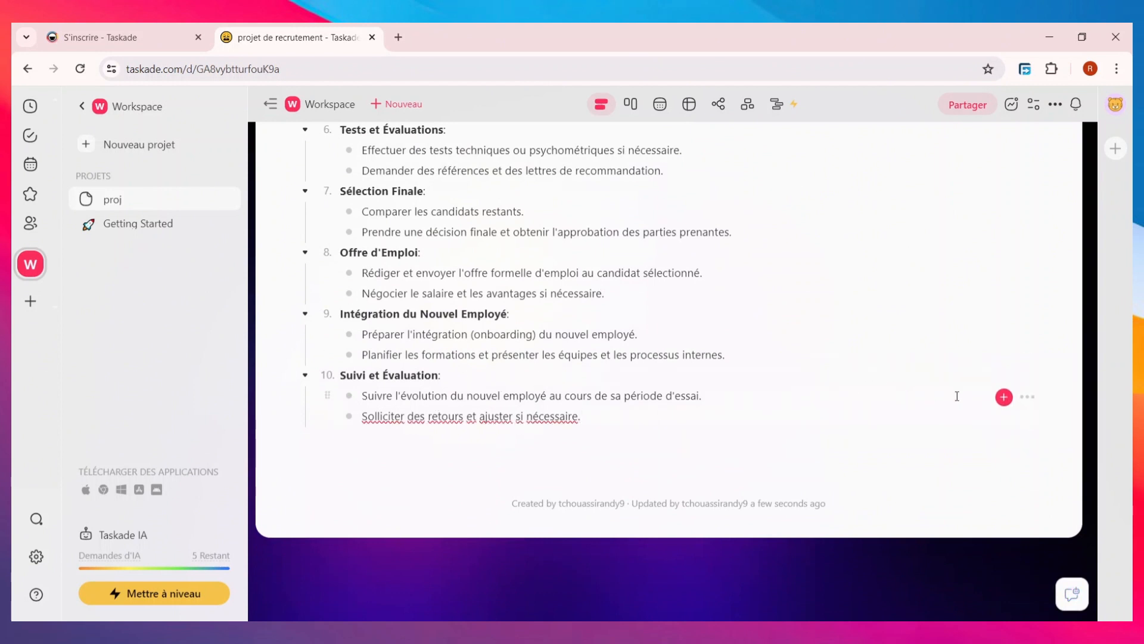
pyautogui.click(1004, 396)
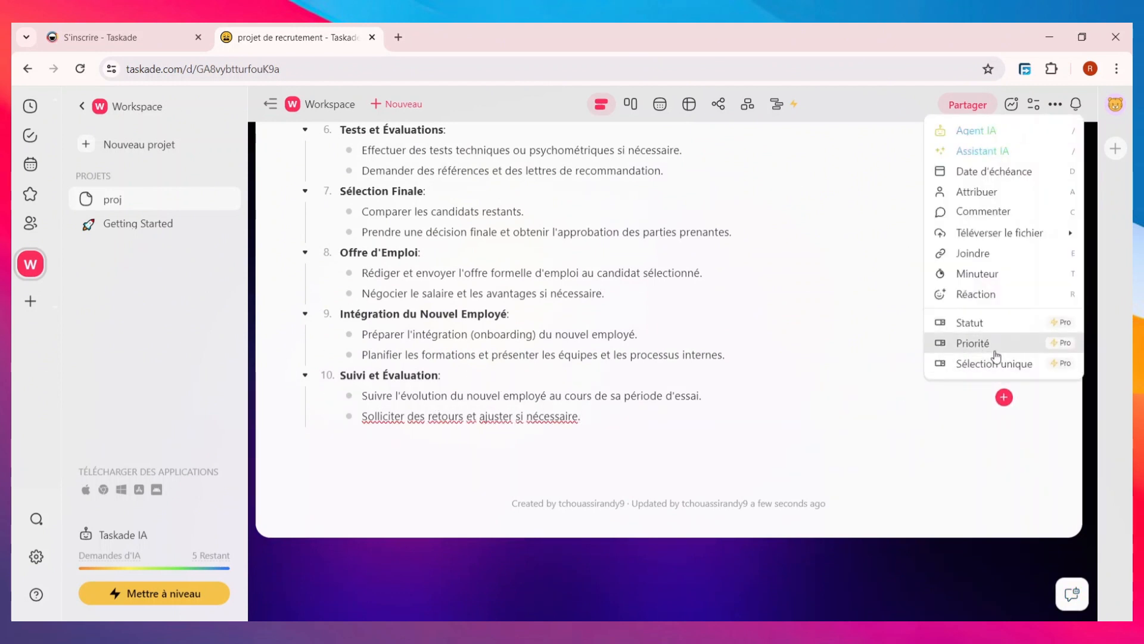
pyautogui.click(551, 396)
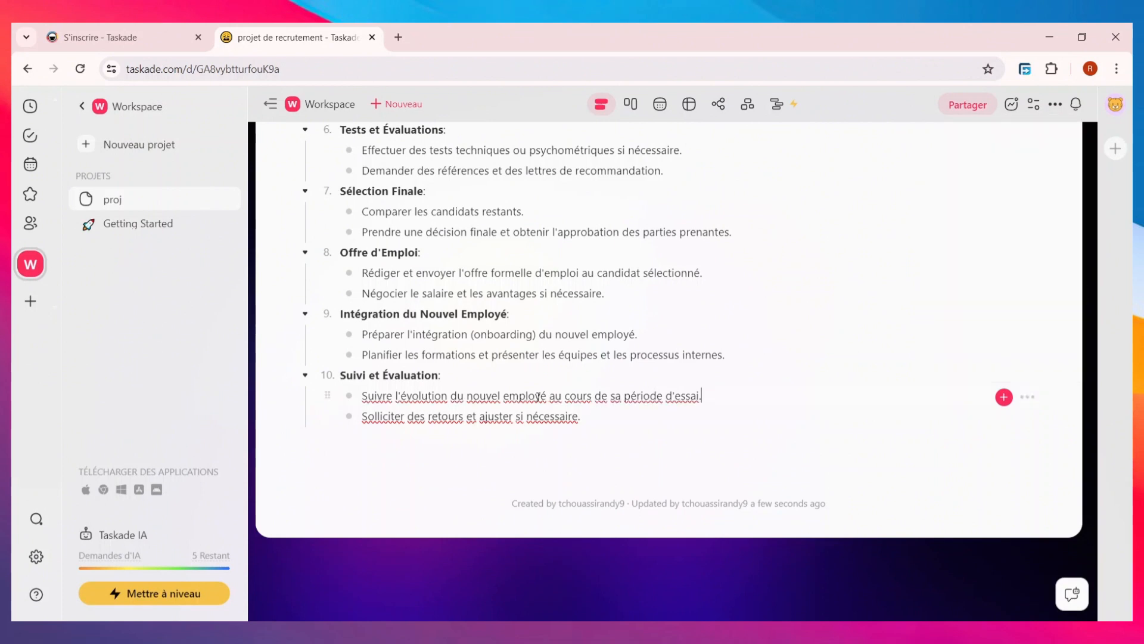
pyautogui.scroll(10, 536, 394)
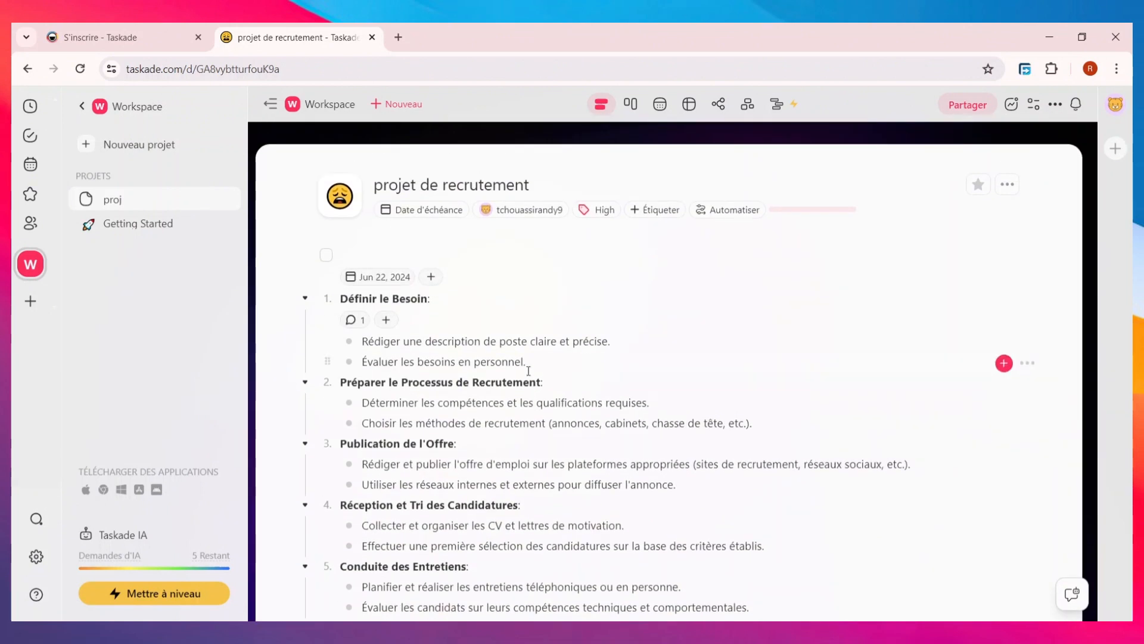